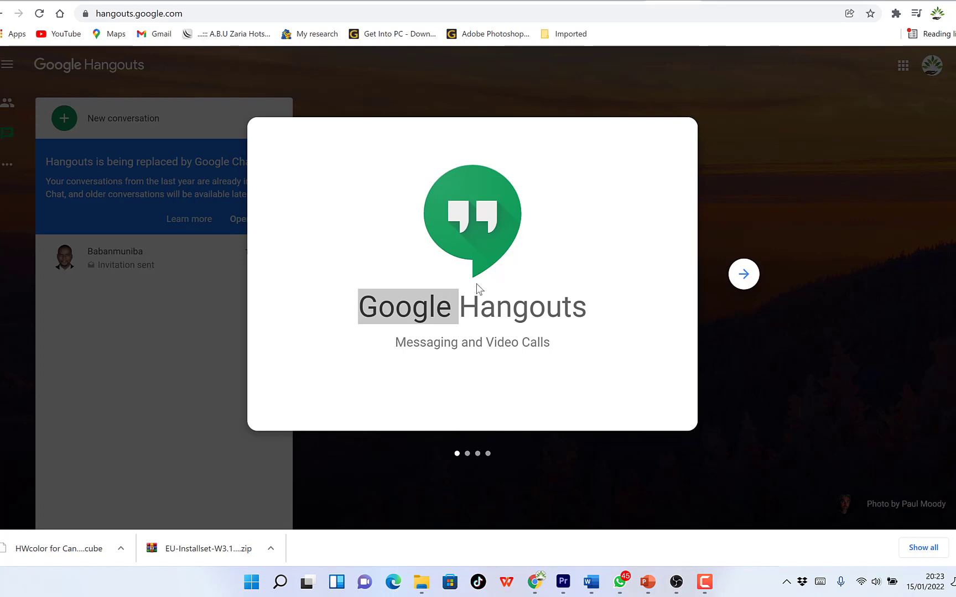
Step: Step through the welcome tour's slides, including video calls and sync, then finish the tour
click(745, 274)
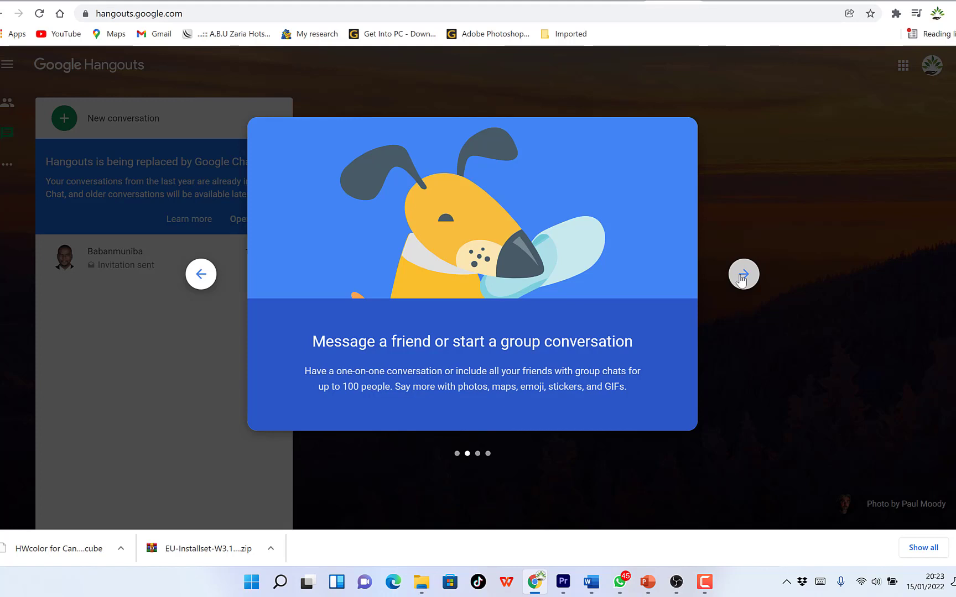
click(744, 277)
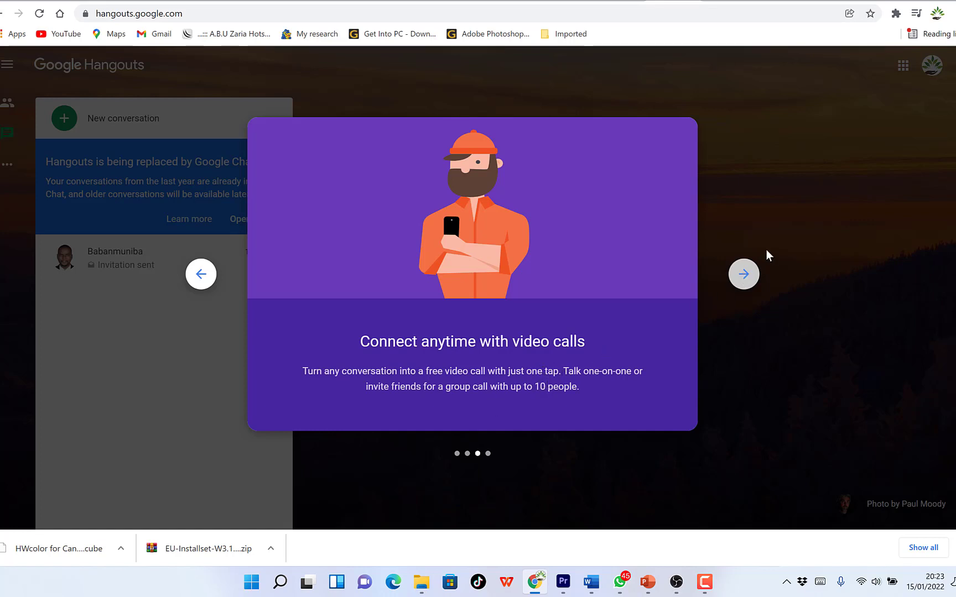
click(732, 283)
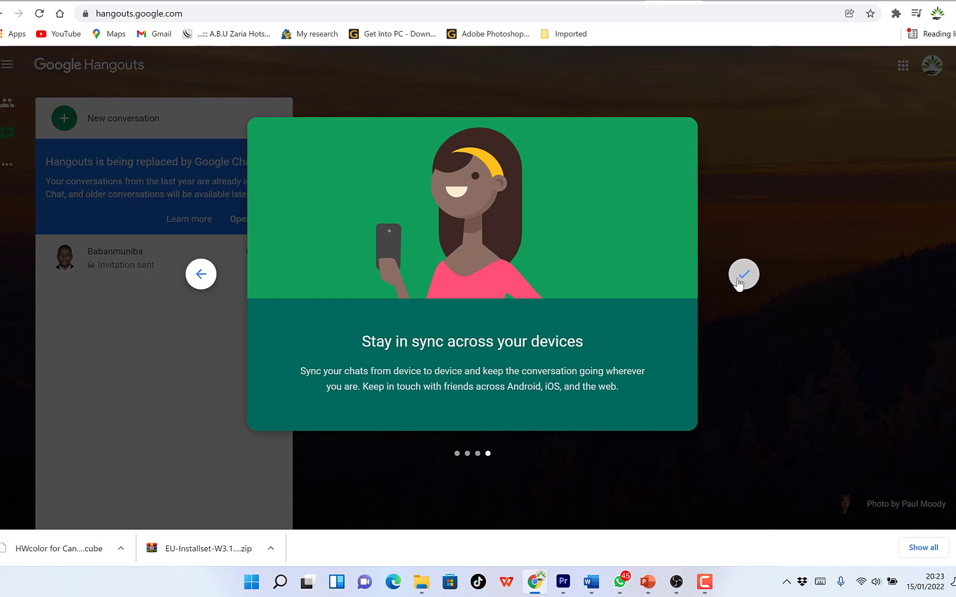
click(742, 276)
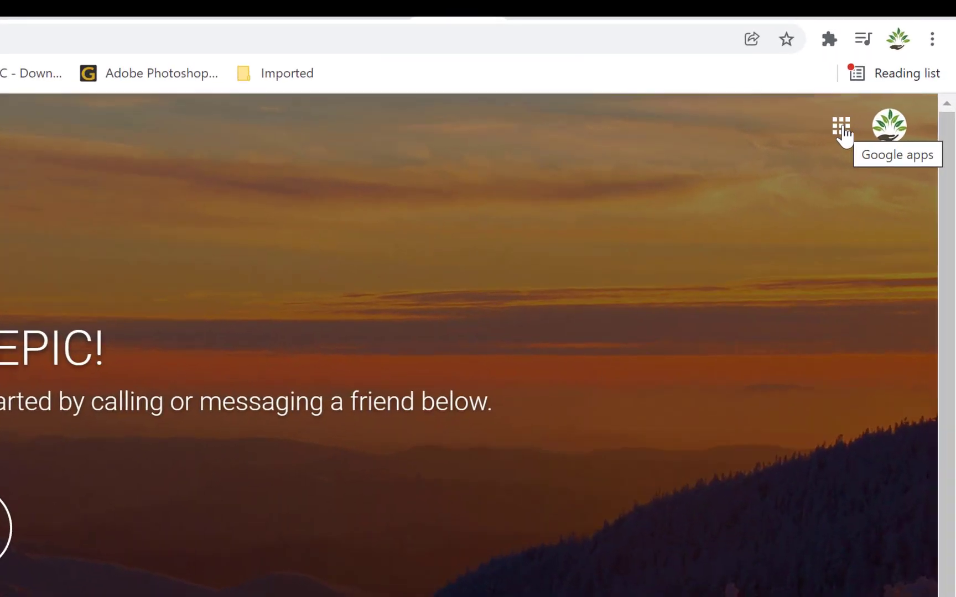
click(841, 128)
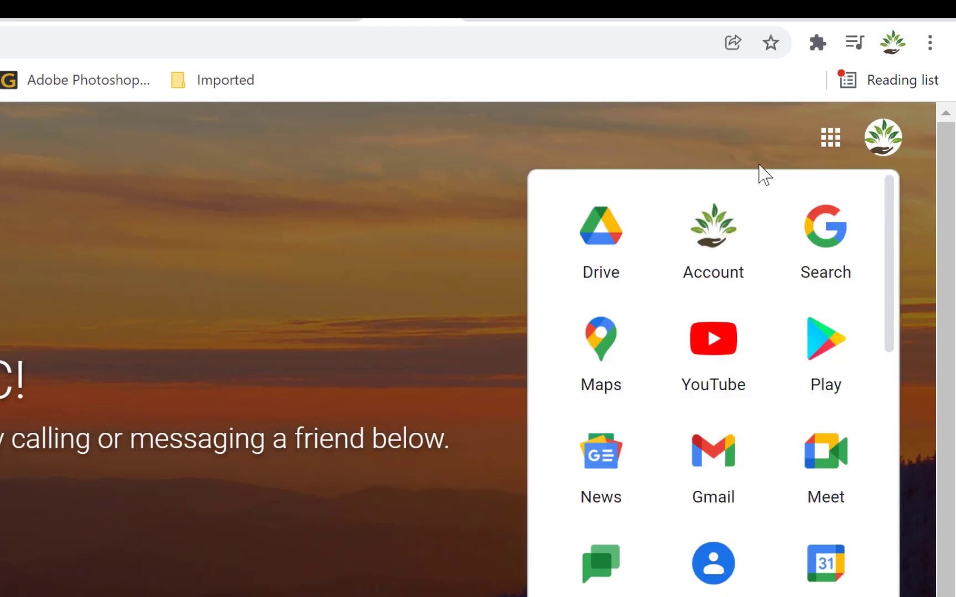
scroll(810, 458, down, 3)
scroll(811, 475, down, 5)
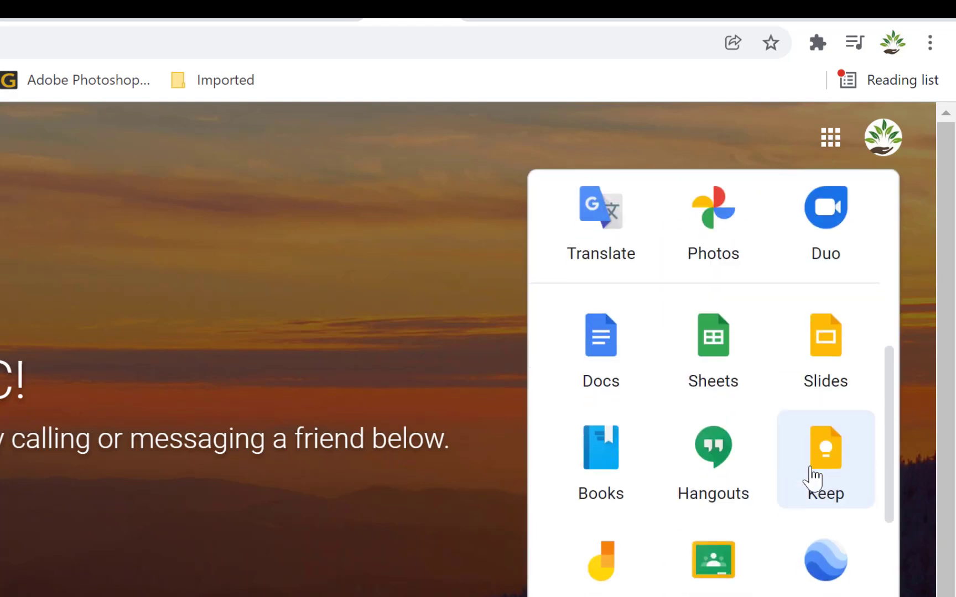
scroll(764, 416, up, 2)
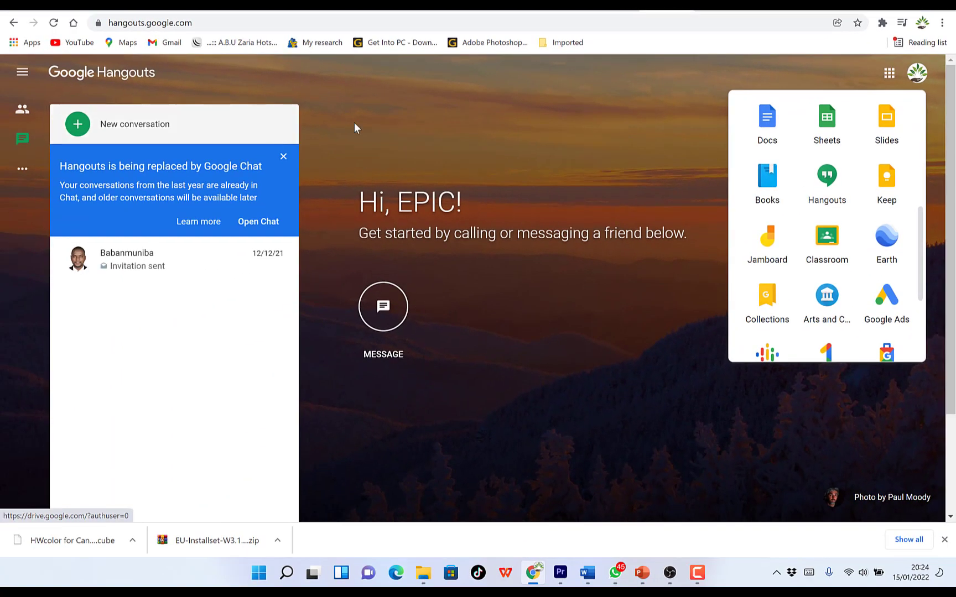
click(394, 285)
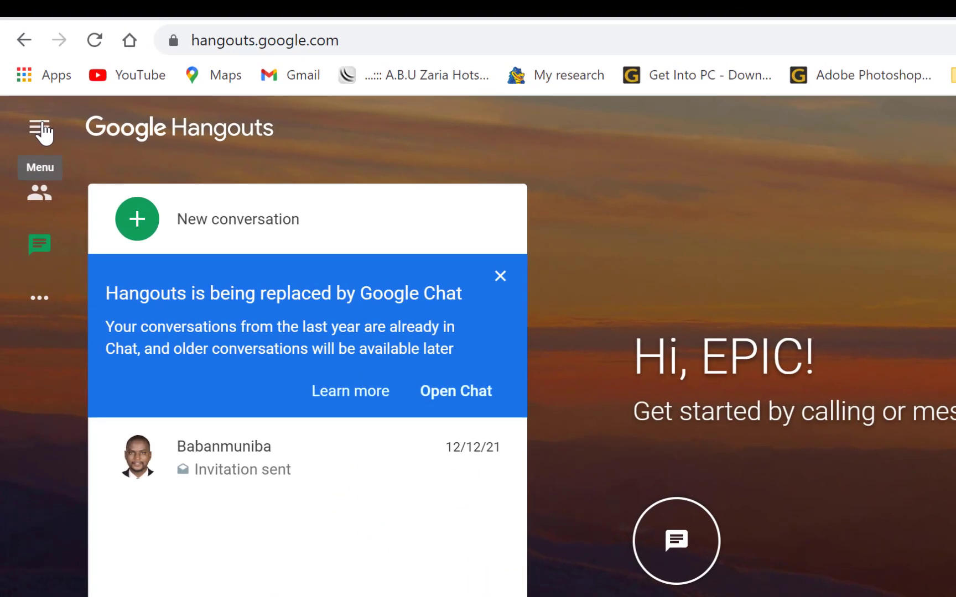
Step: From the navigation panel's App downloads, go to the Chrome Web Store page for Hangouts
click(42, 131)
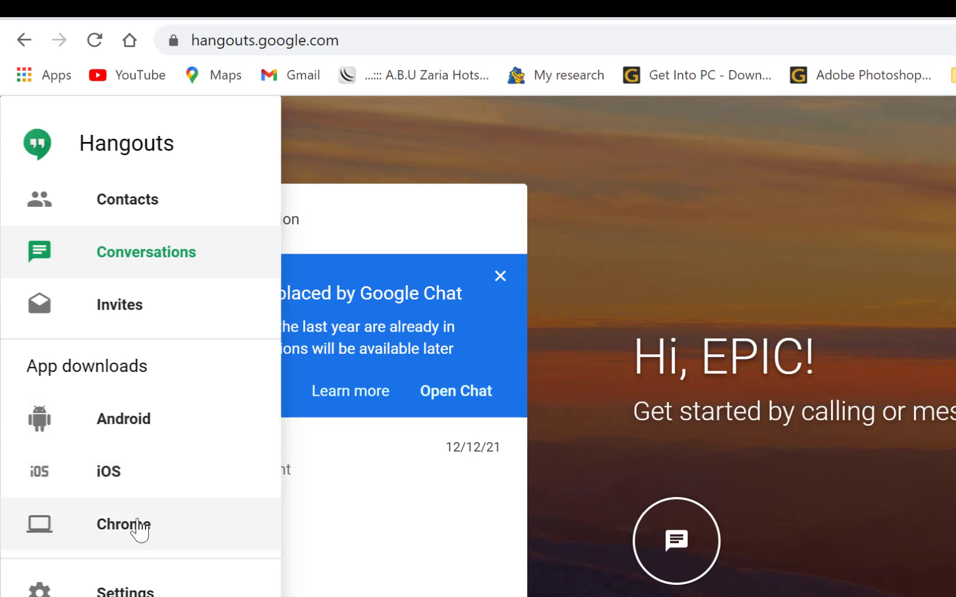
click(139, 530)
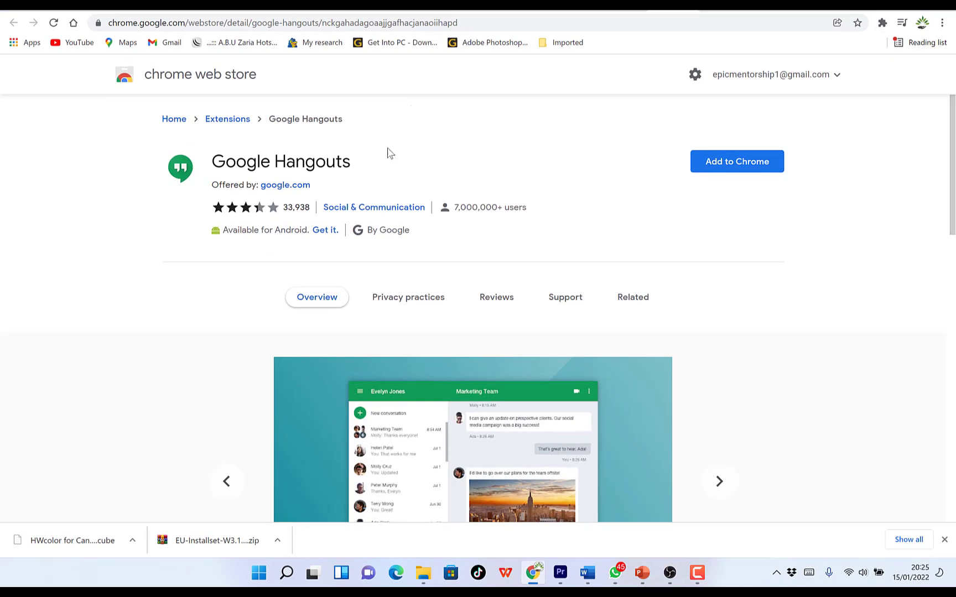
Step: Add the Hangouts extension to Chrome and get past its welcome message
click(724, 169)
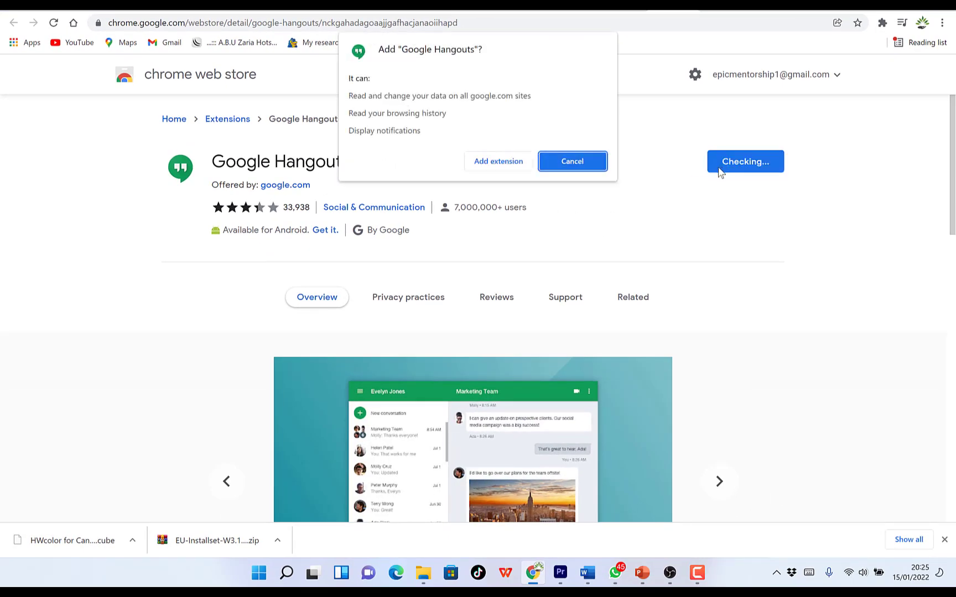
click(489, 161)
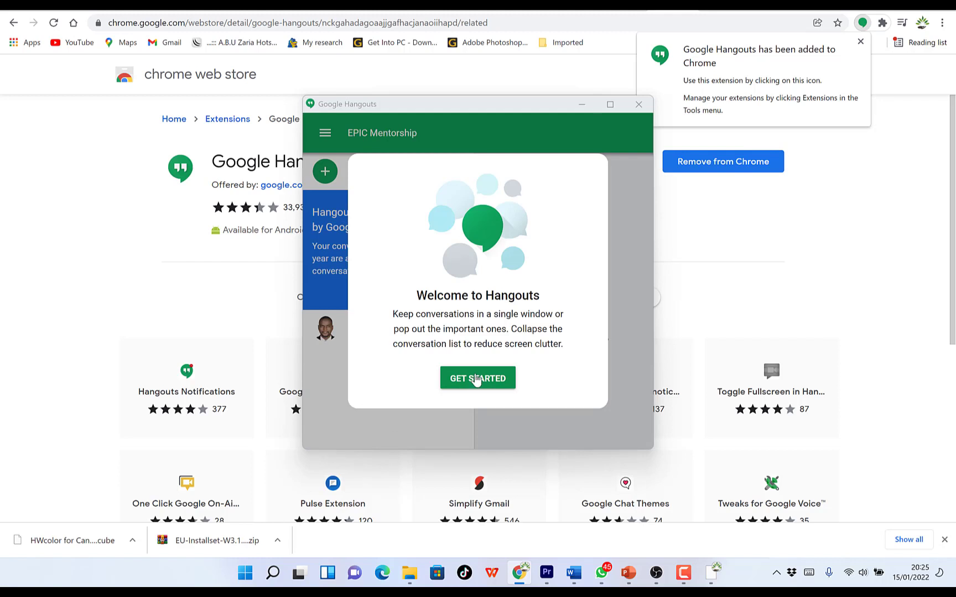
click(477, 380)
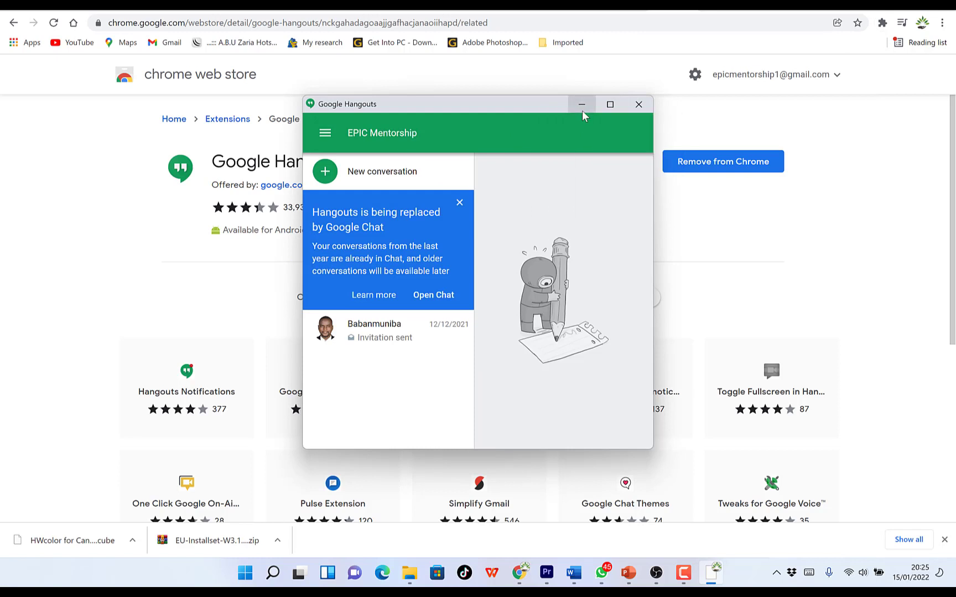
Step: Maximize the Hangouts window, start a new conversation, and paste the new contact's e-mail address into the search
double_click(378, 121)
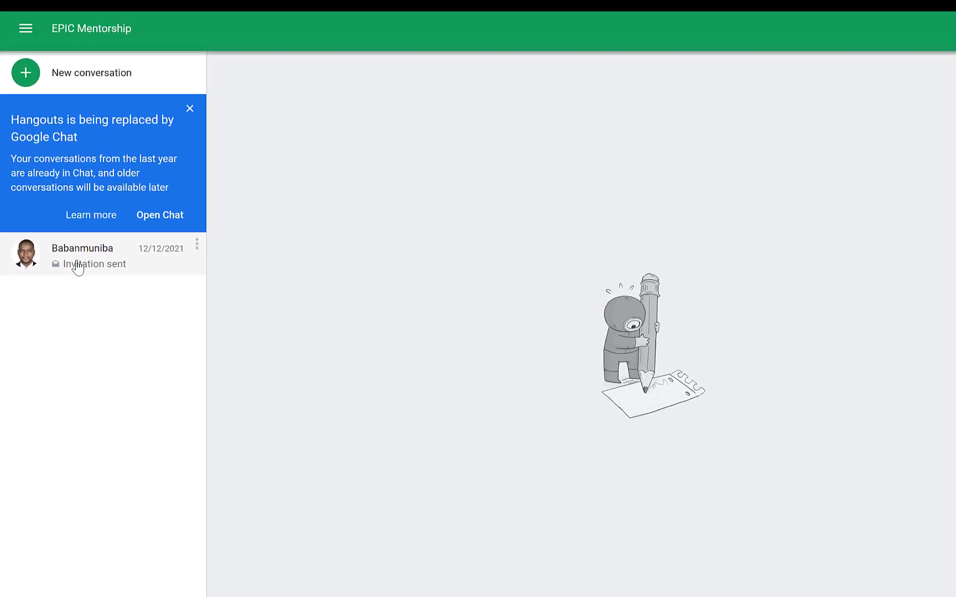
click(65, 236)
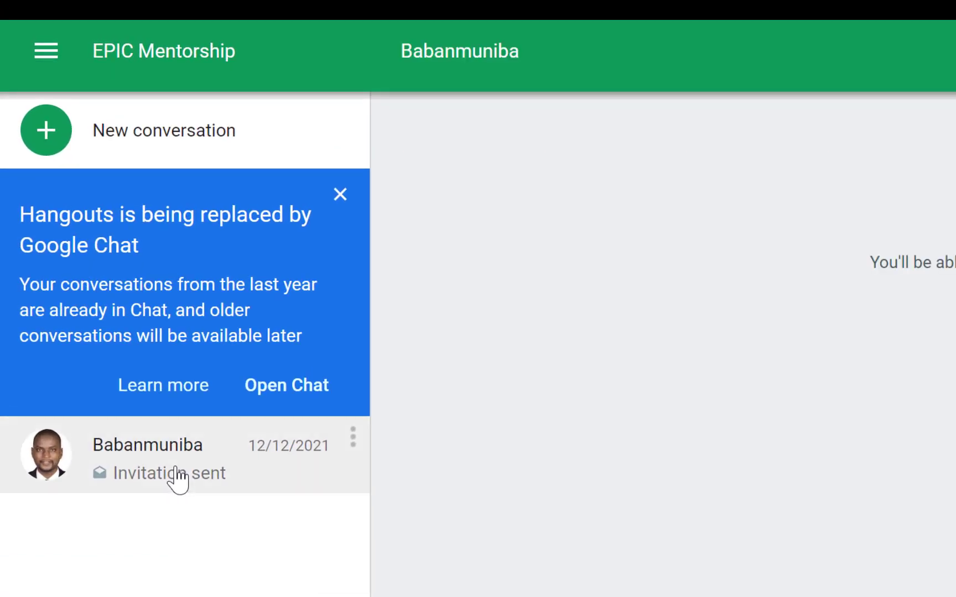
click(42, 138)
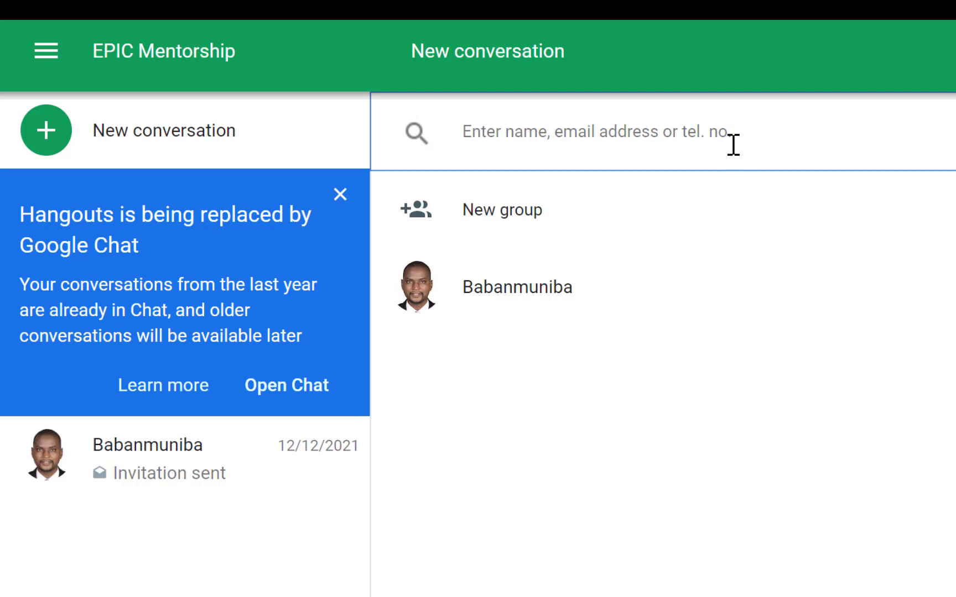
key(ctrl+v)
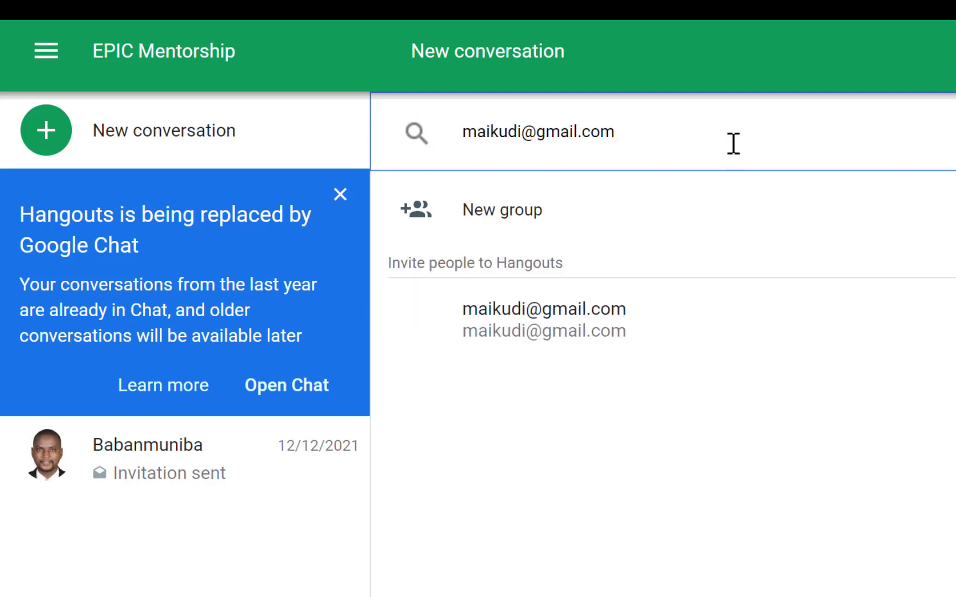
key(ctrl+a)
key(ctrl+v)
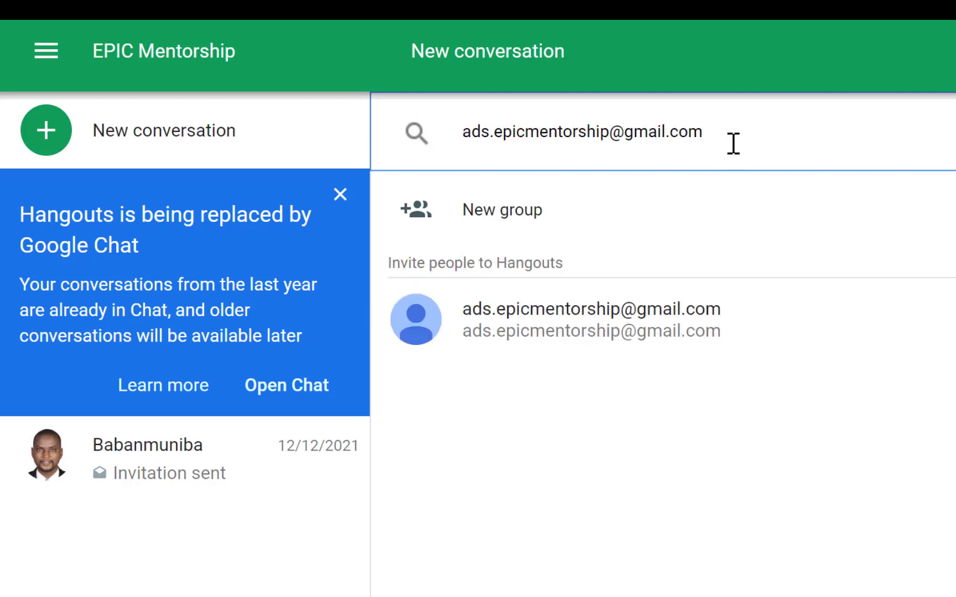
Step: Pick the suggested address, dismiss the Google Chat notice, send the invitation, and review both conversation rows
click(555, 352)
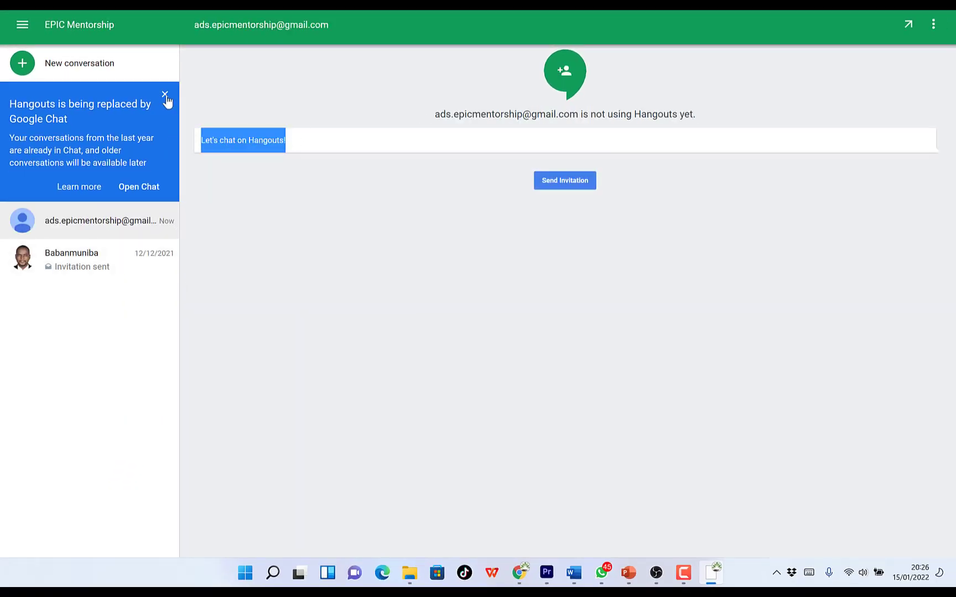
click(126, 188)
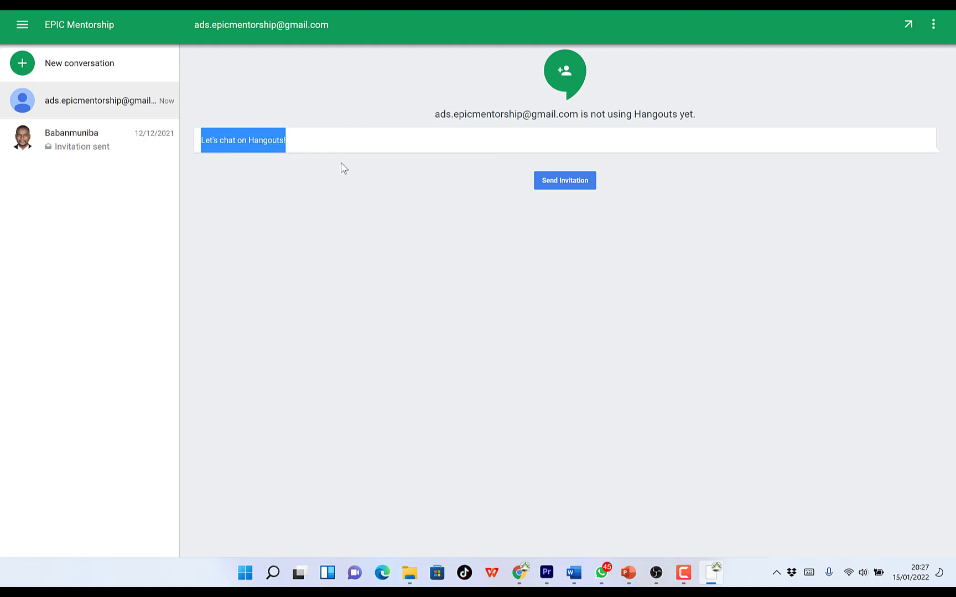
click(573, 181)
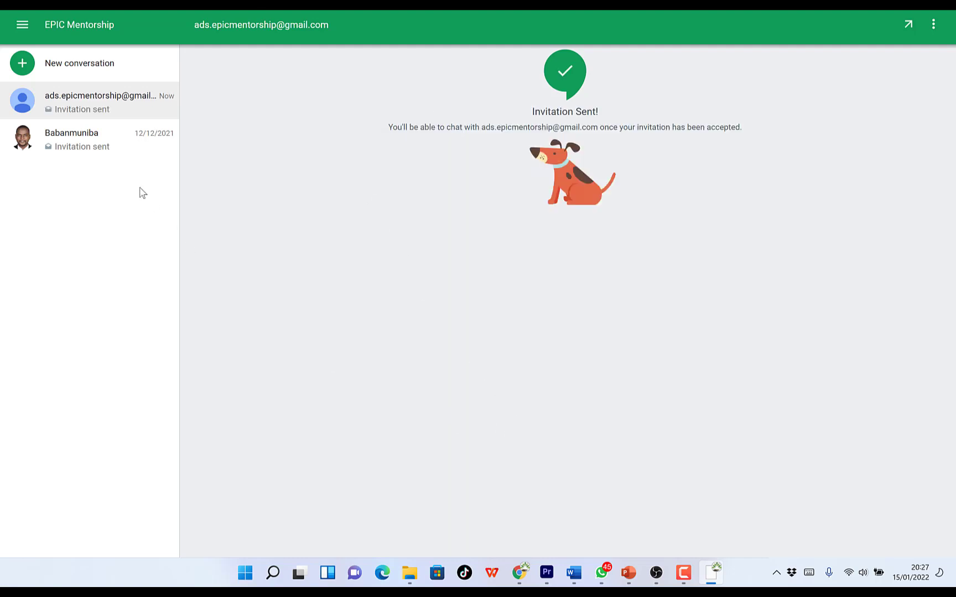
click(86, 147)
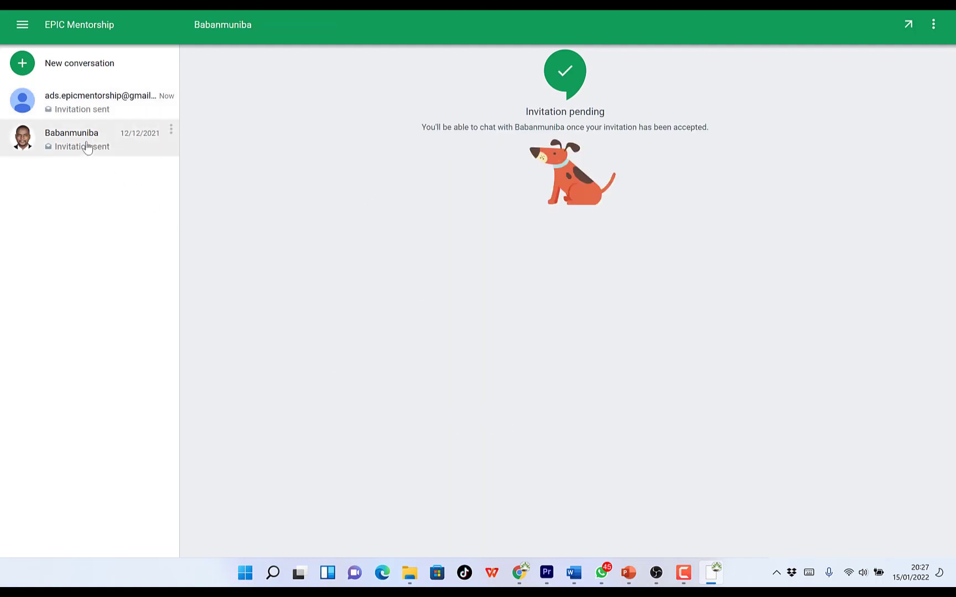
click(109, 97)
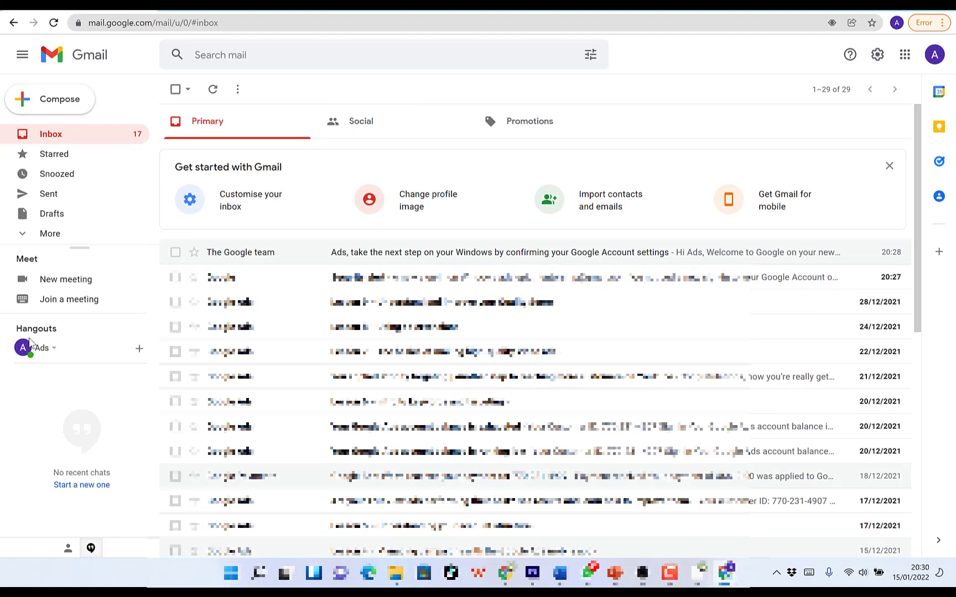
Step: Open the pending invite with "Let's chat on Hangouts!" from the Hangouts Invites list in Gmail
click(54, 348)
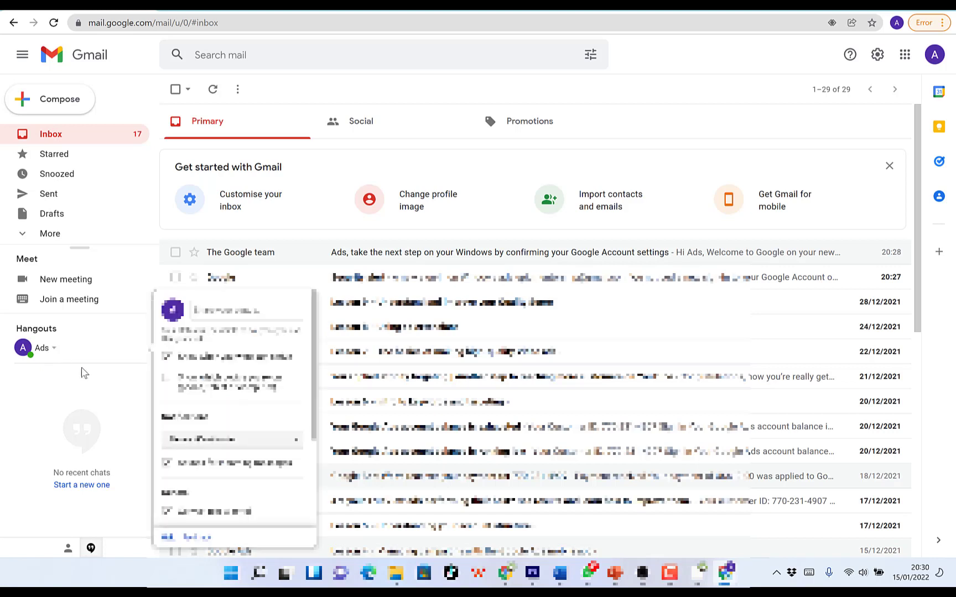
scroll(238, 383, down, 3)
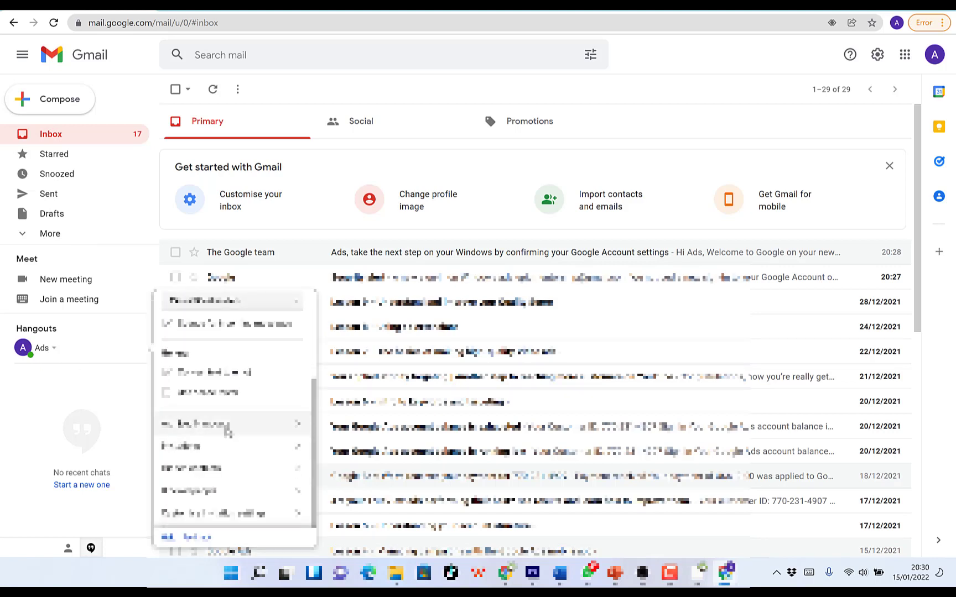
click(208, 449)
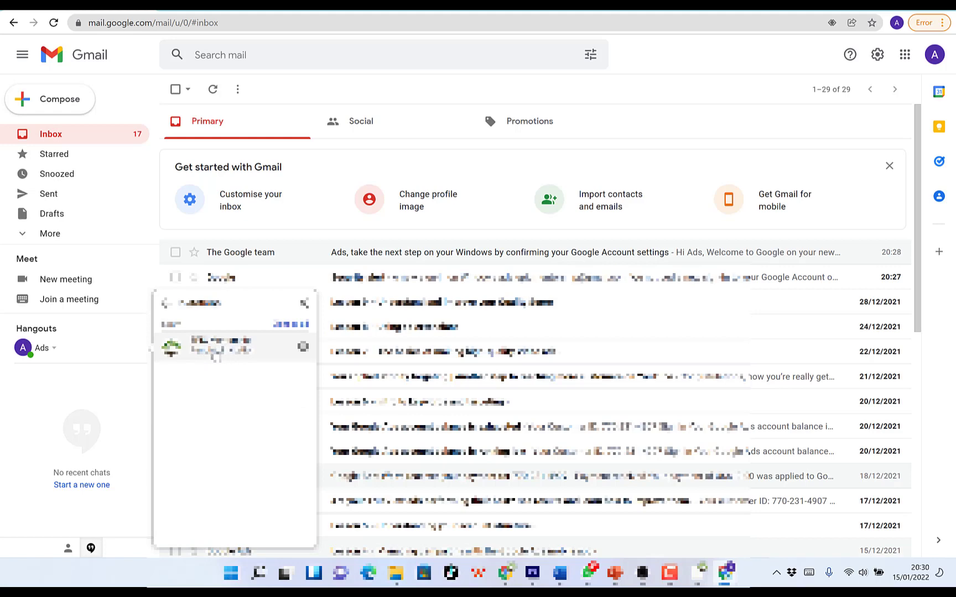
click(215, 354)
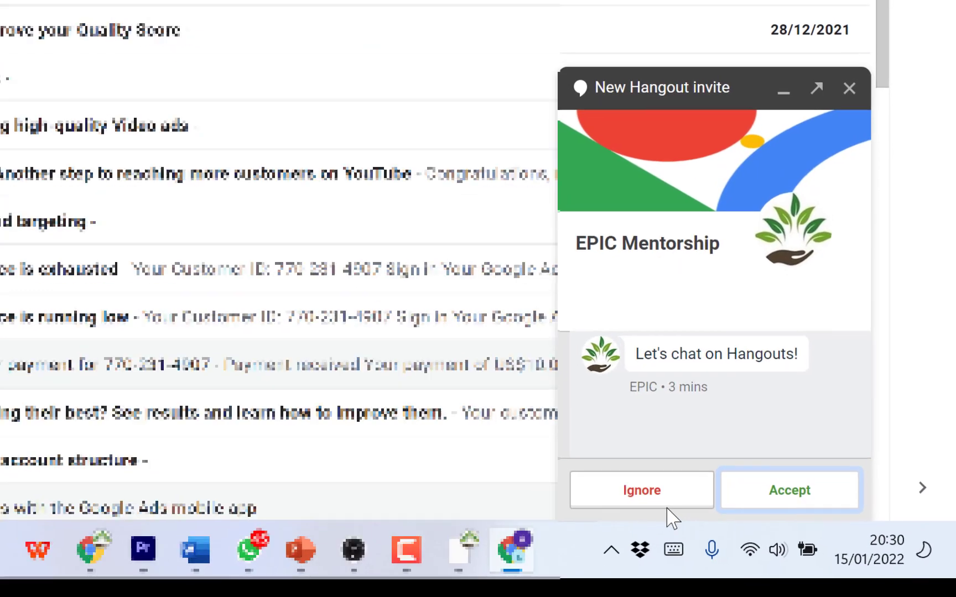
Step: Accept the Hangout invite and send the message "Hi Epic"
click(786, 501)
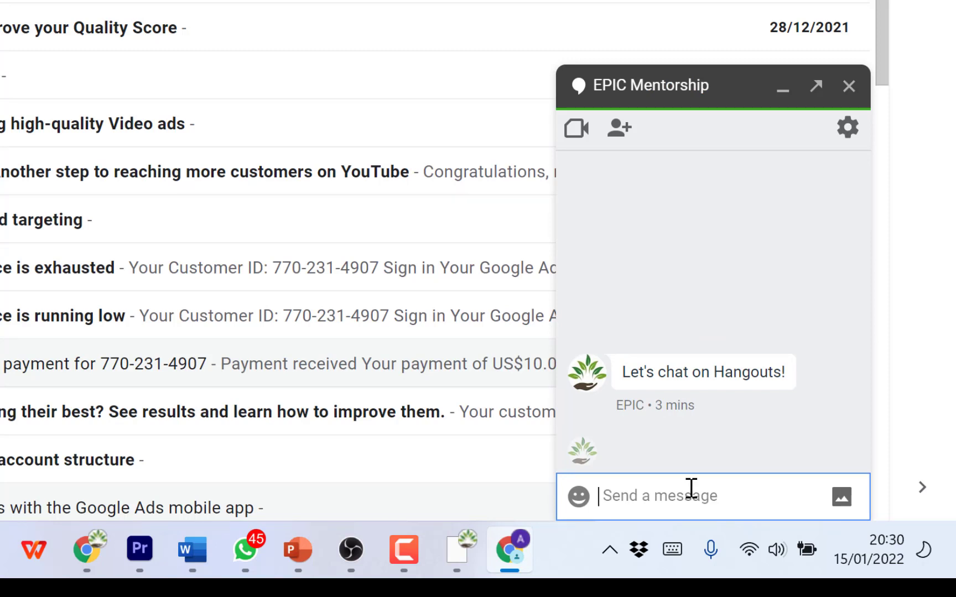
text(Hi Epic)
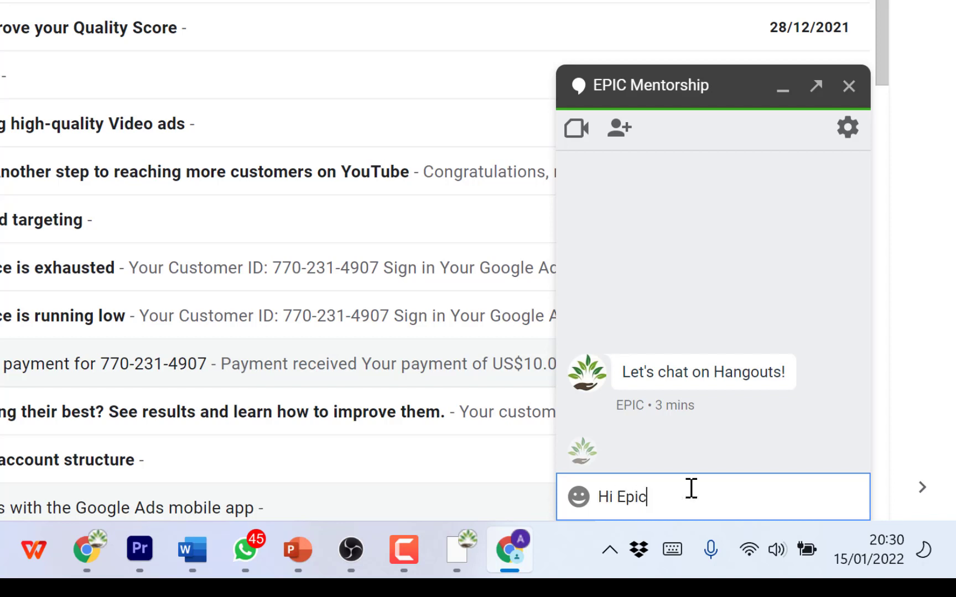
key(Return)
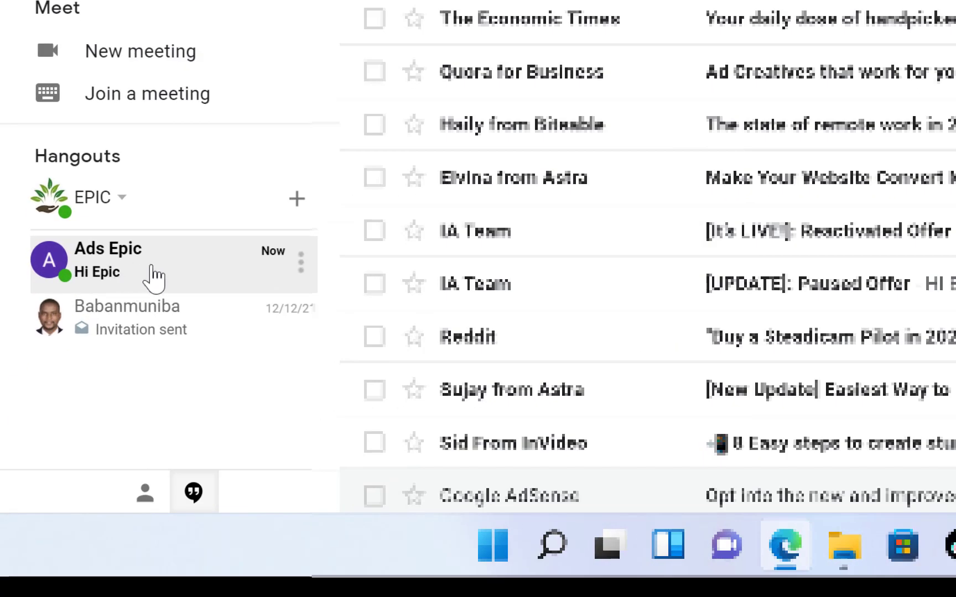
Step: Open the Hangouts sidebar conversation that just received "Hi Epic"
click(118, 277)
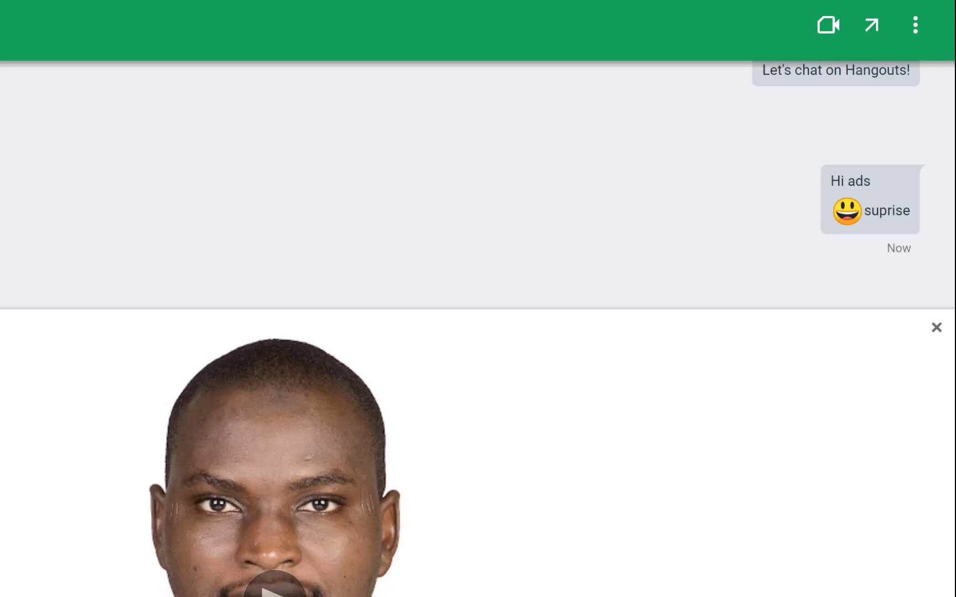
Step: Send the attached photo, look at the video-call and pop-out options, then reopen the conversation
click(272, 590)
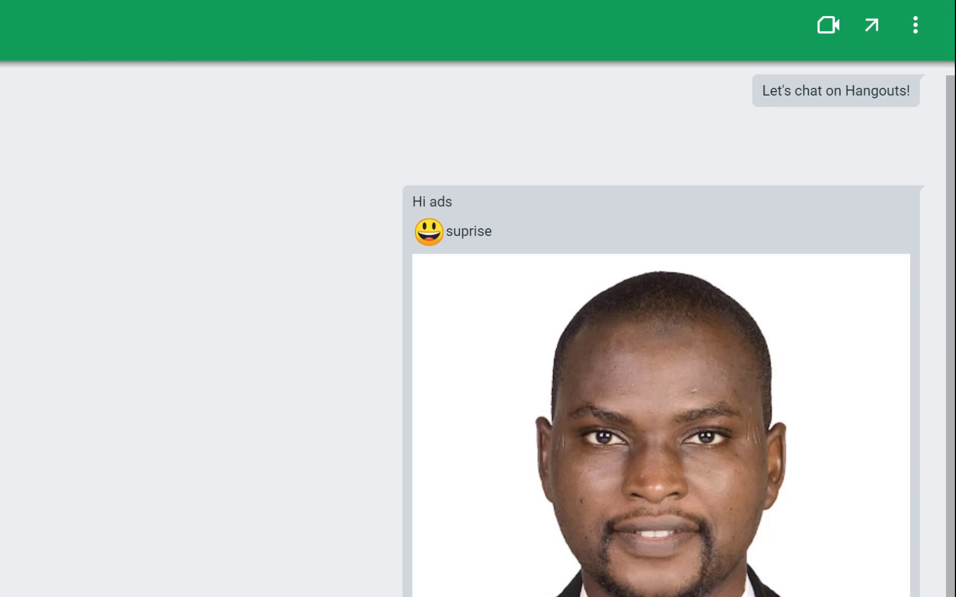
click(828, 26)
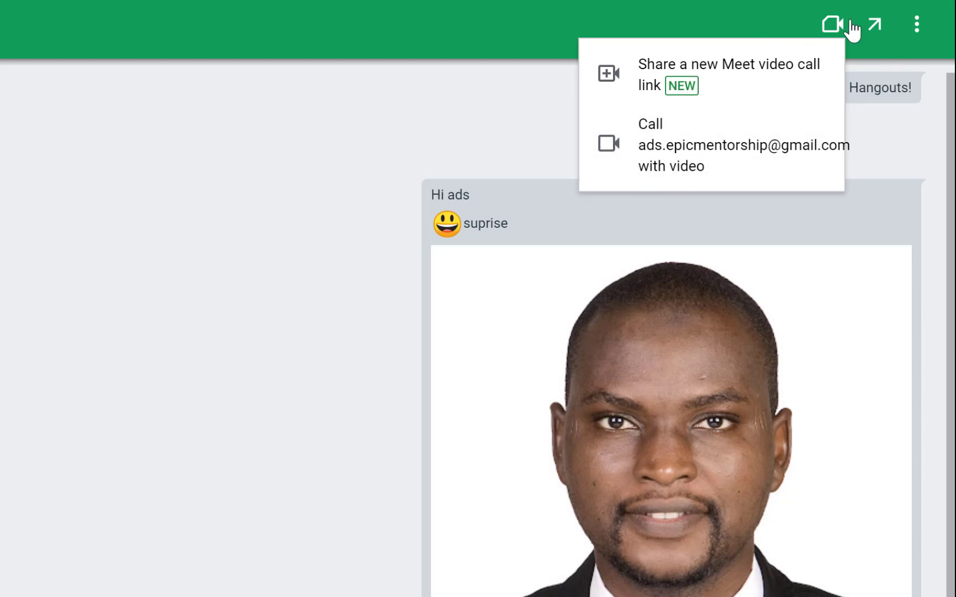
click(878, 25)
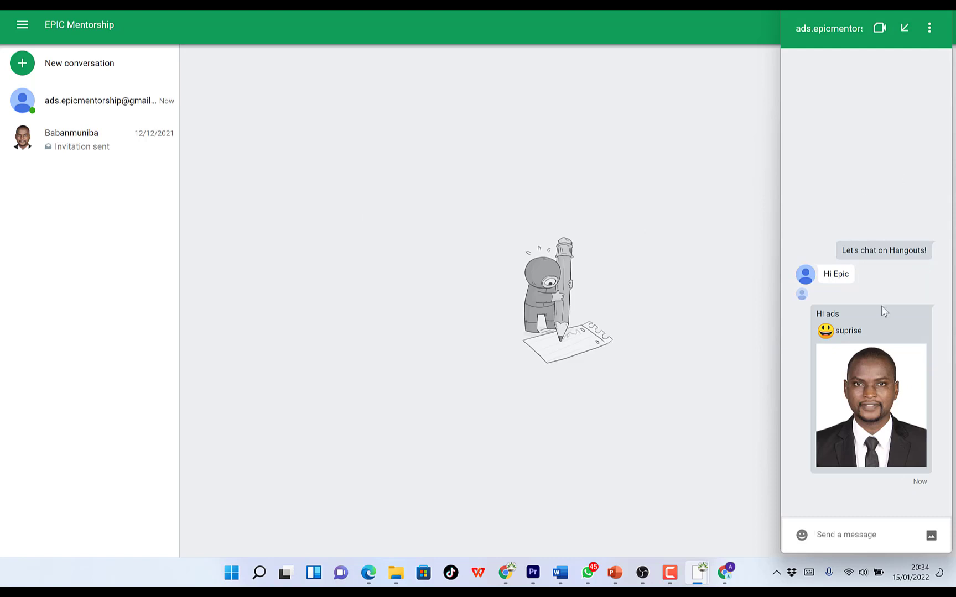
click(930, 29)
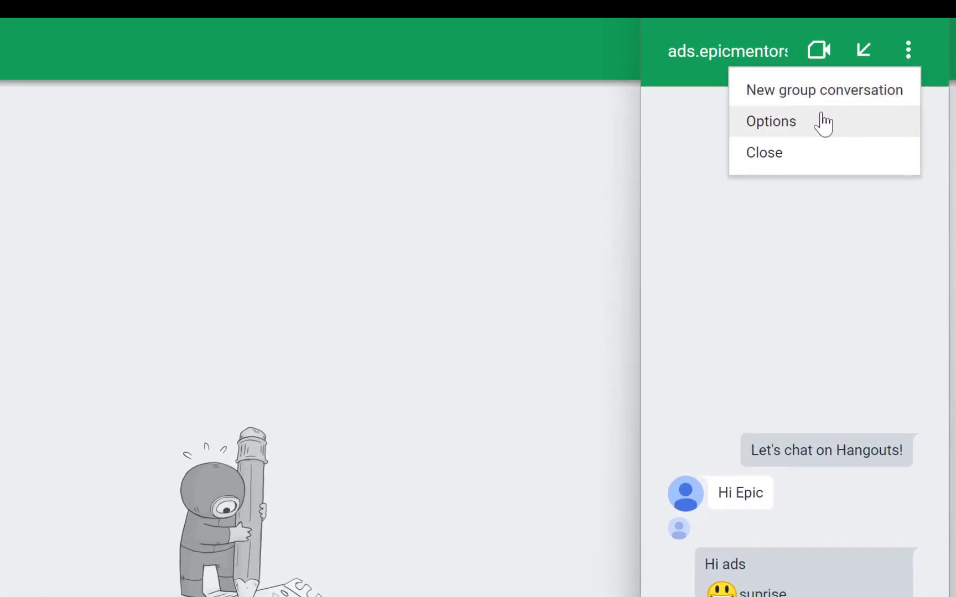
click(826, 157)
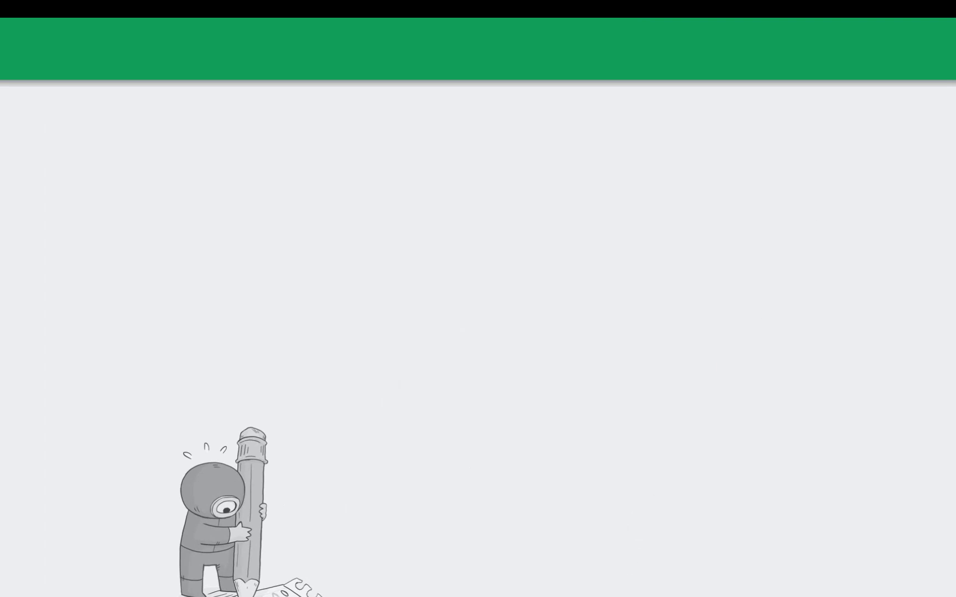
click(256, 499)
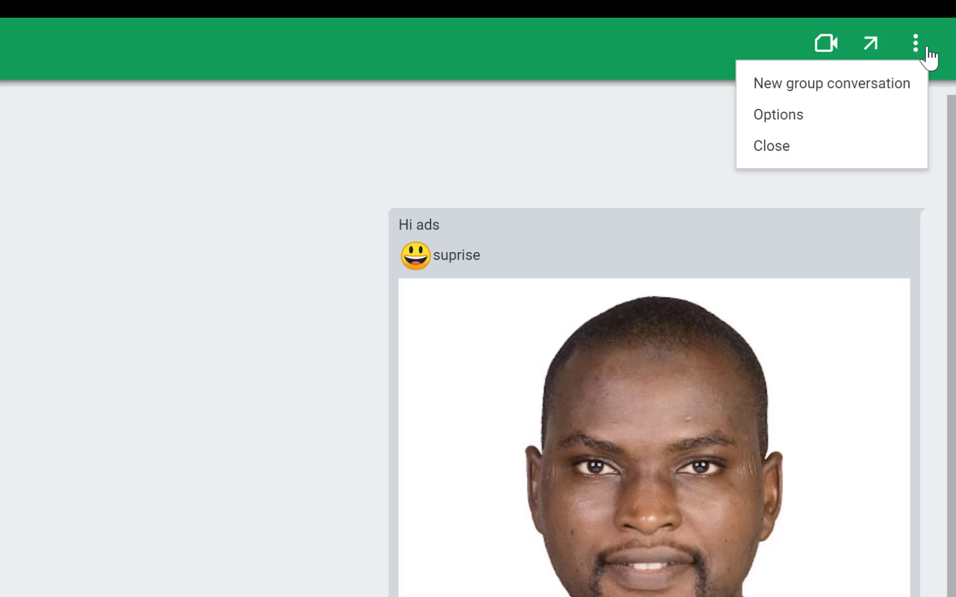
Step: Create a new group conversation adding the suggested contact and the "epic" search result
click(870, 87)
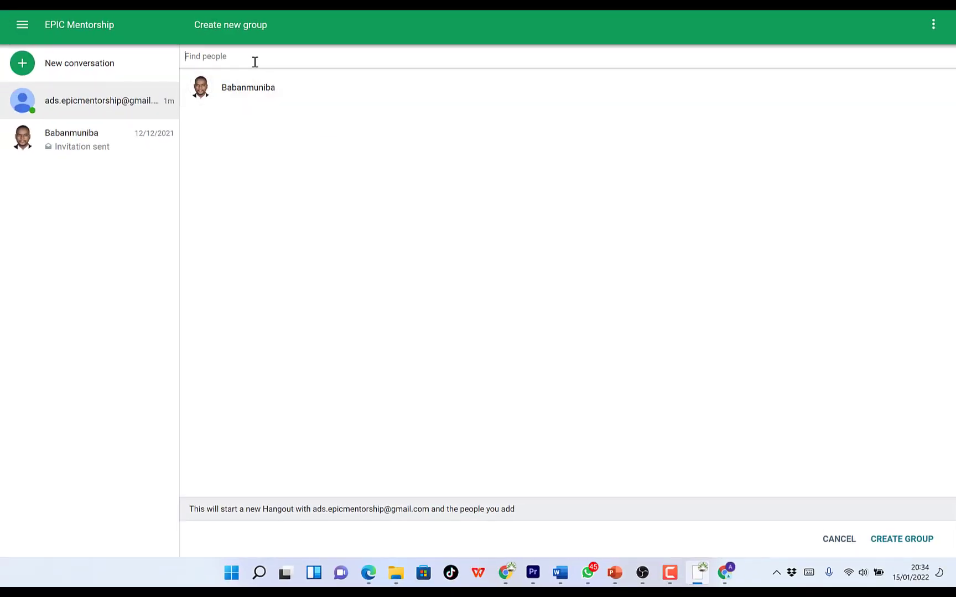
click(249, 87)
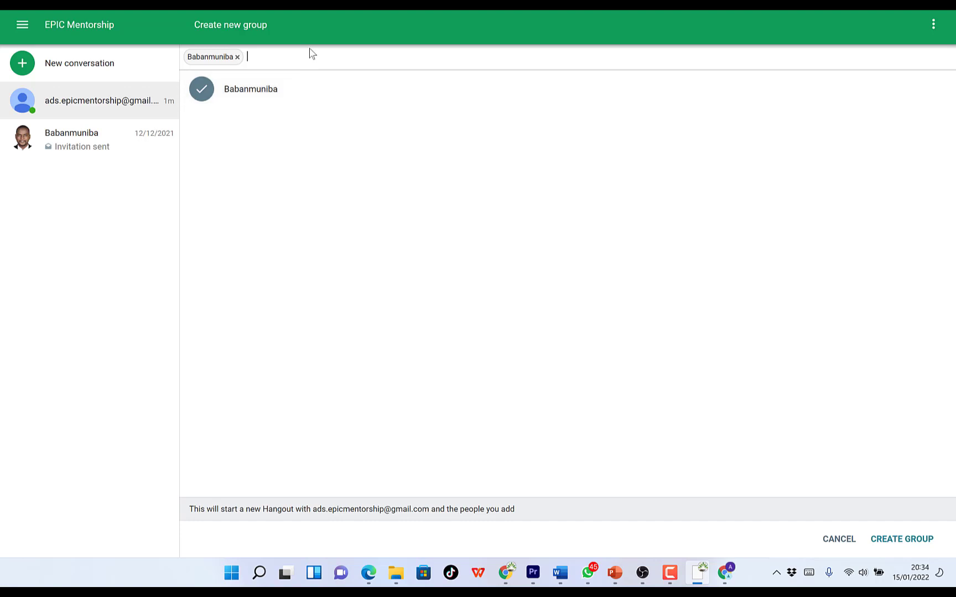
text(ads)
key(BackSpace)
key(BackSpace)
key(BackSpace)
text(ep)
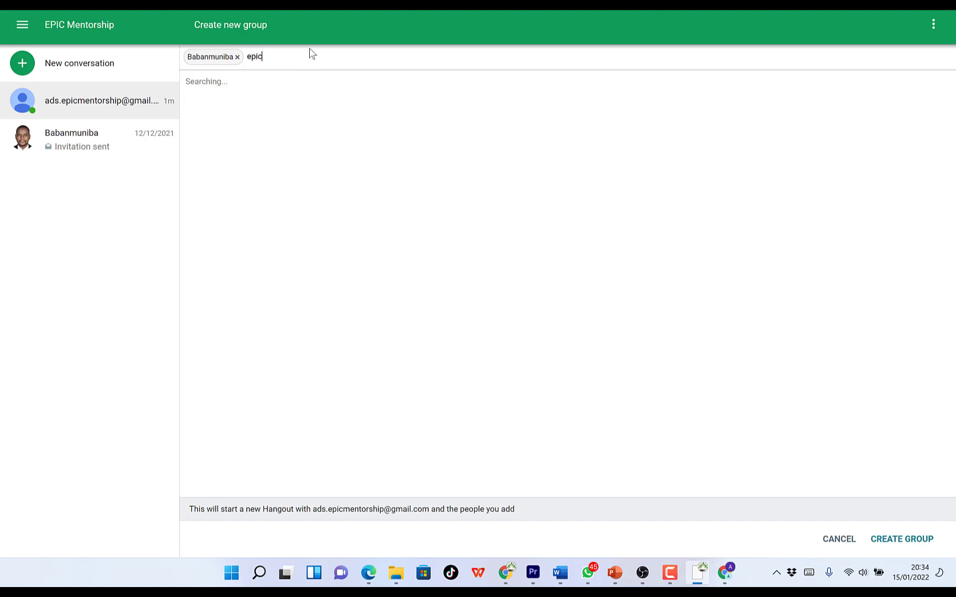
text(ic)
click(307, 87)
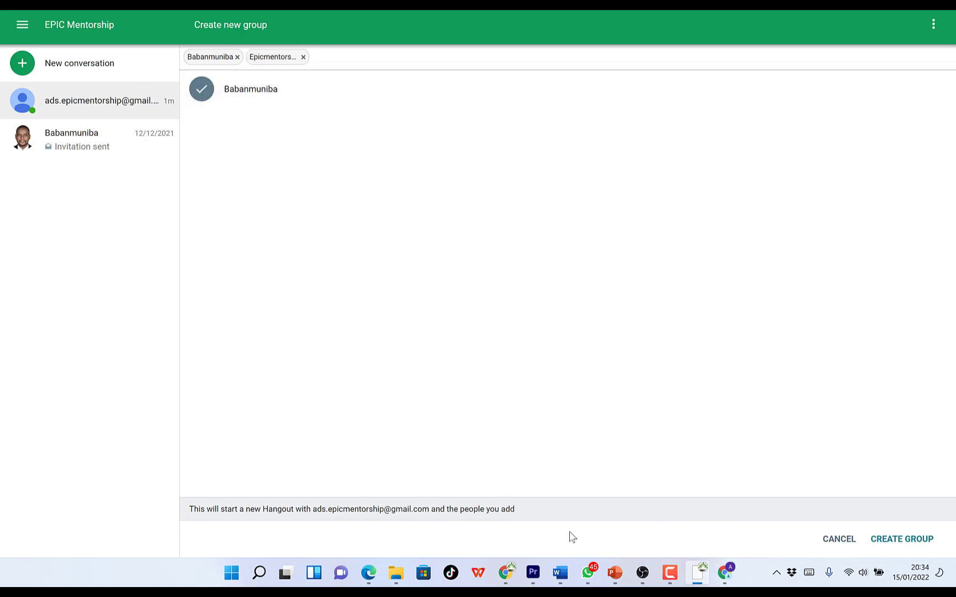
click(902, 540)
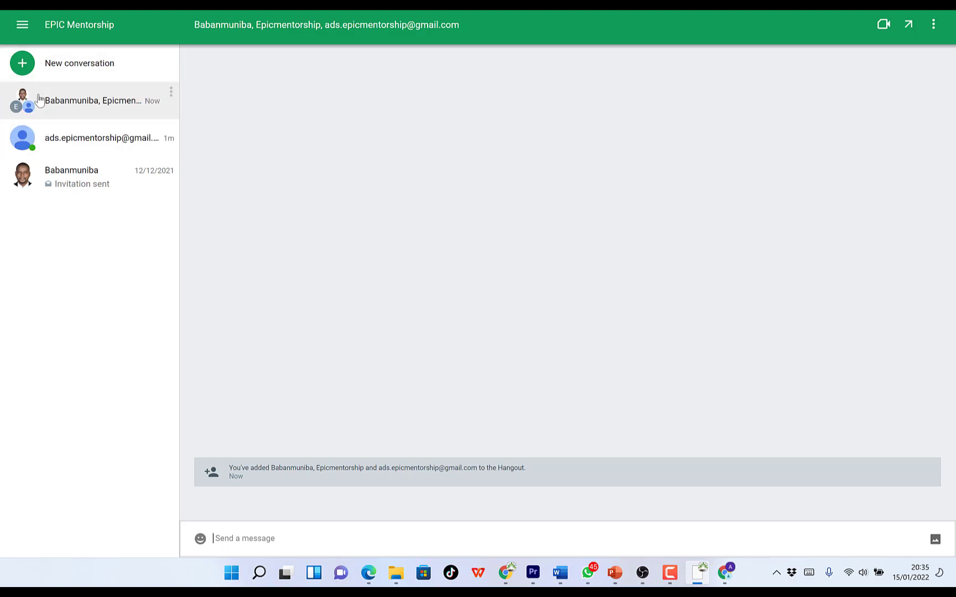
click(171, 92)
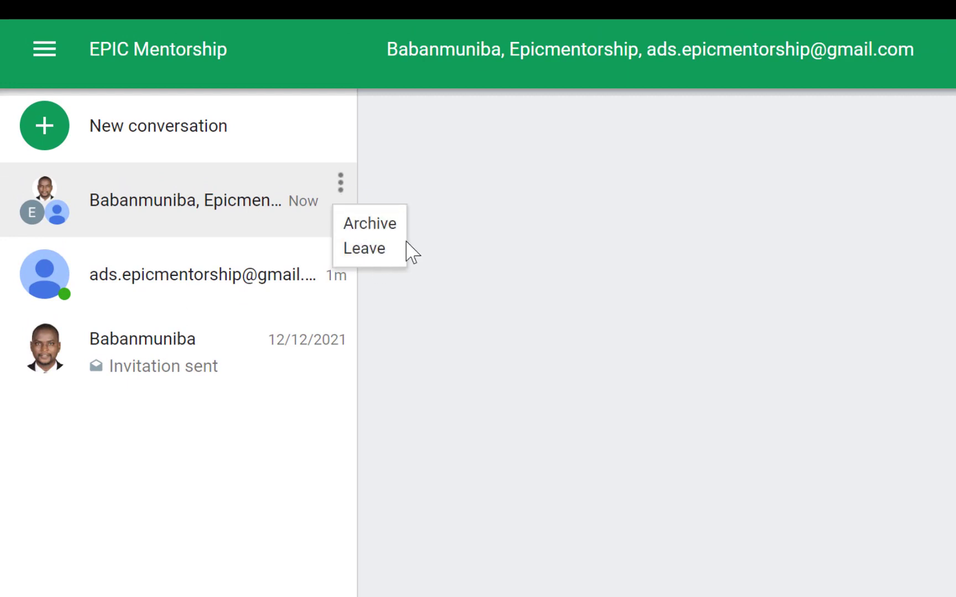
click(224, 224)
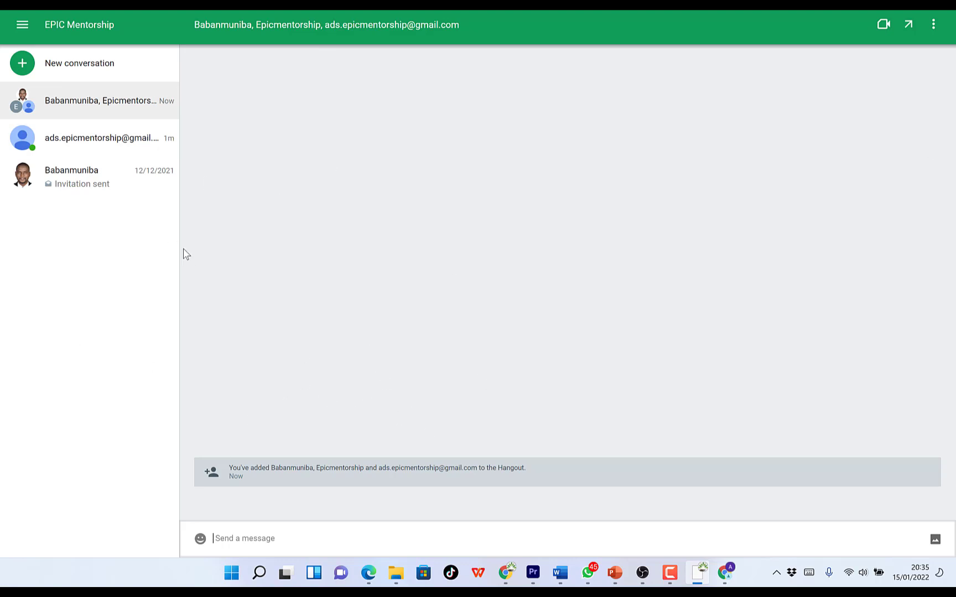
Step: Open the existing one-to-one chat, then the Hangouts options, leaving the status message unchanged
click(23, 64)
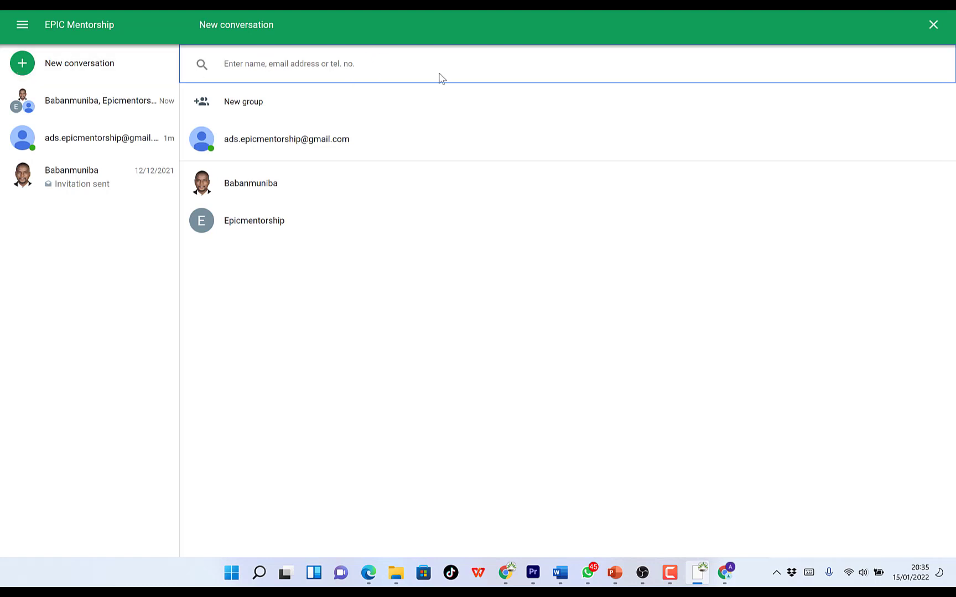
click(73, 77)
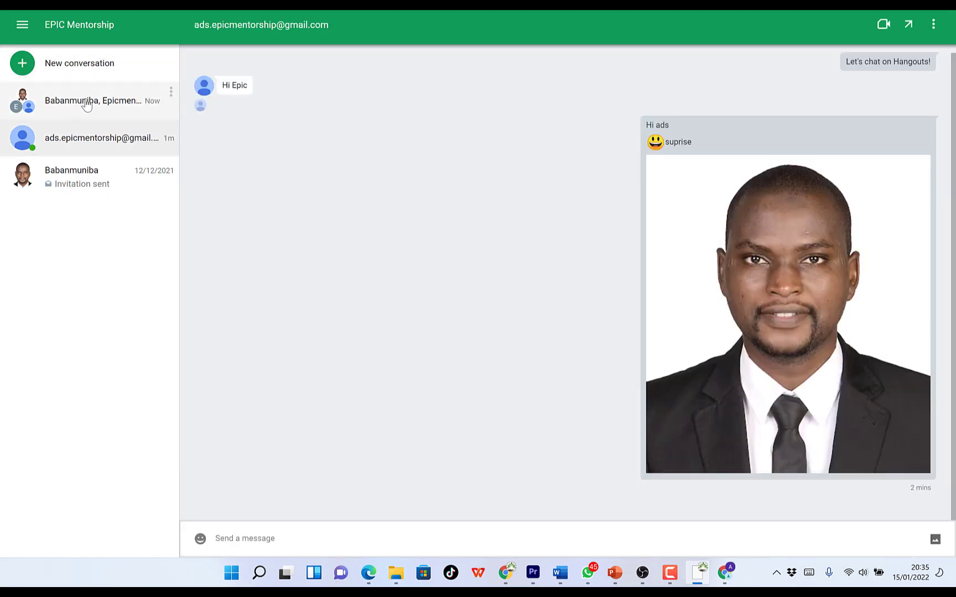
click(22, 27)
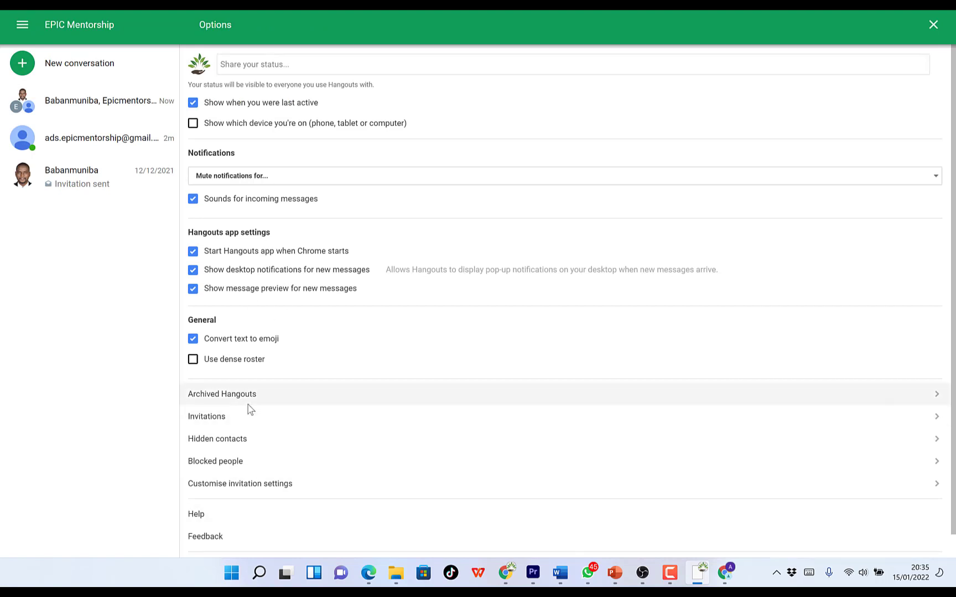
click(291, 61)
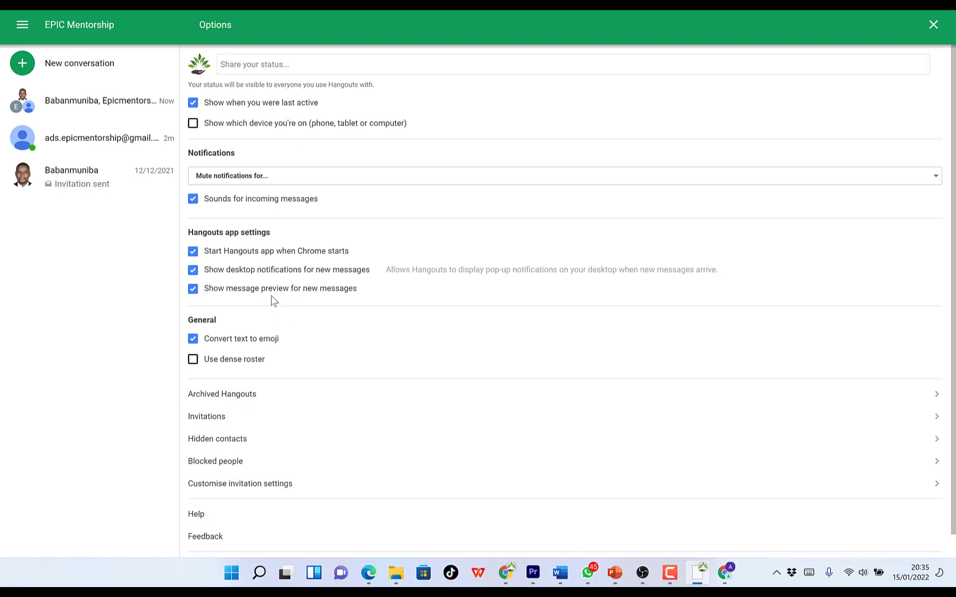
click(294, 90)
Step: Scroll through the Hangouts options settings, then return to the Gmail inbox window
scroll(272, 421, down, 1)
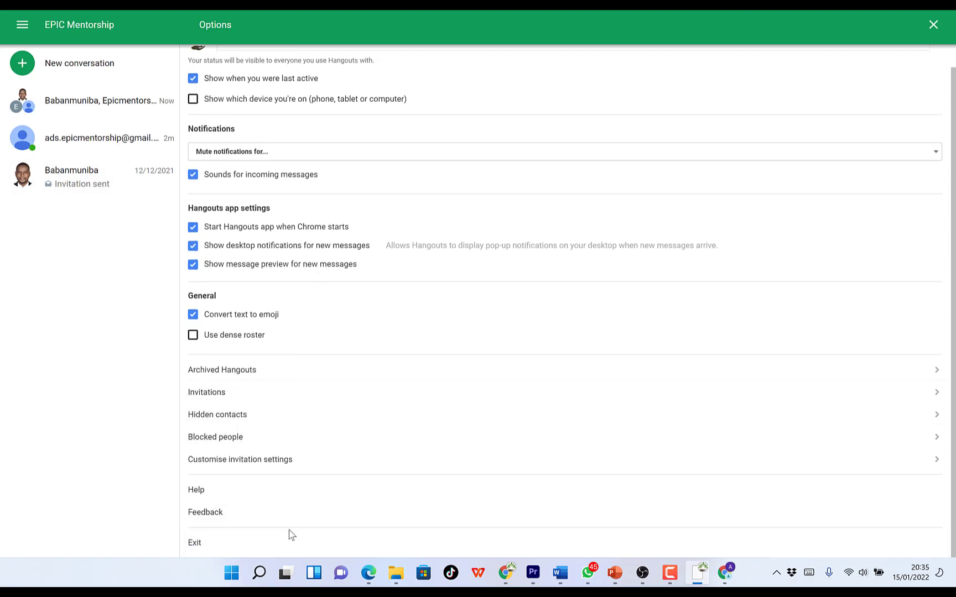
scroll(224, 129, up, 1)
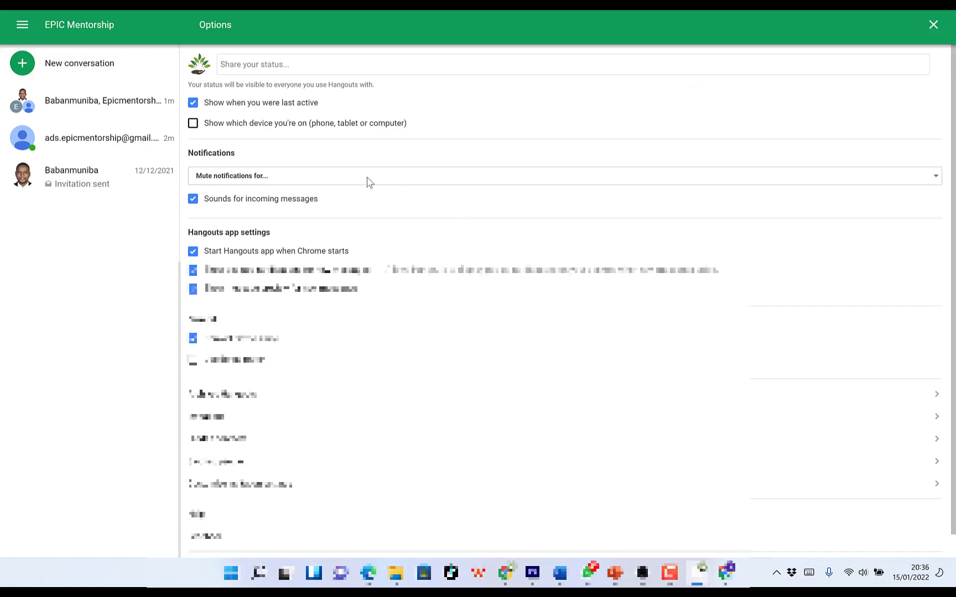
key(alt+Tab)
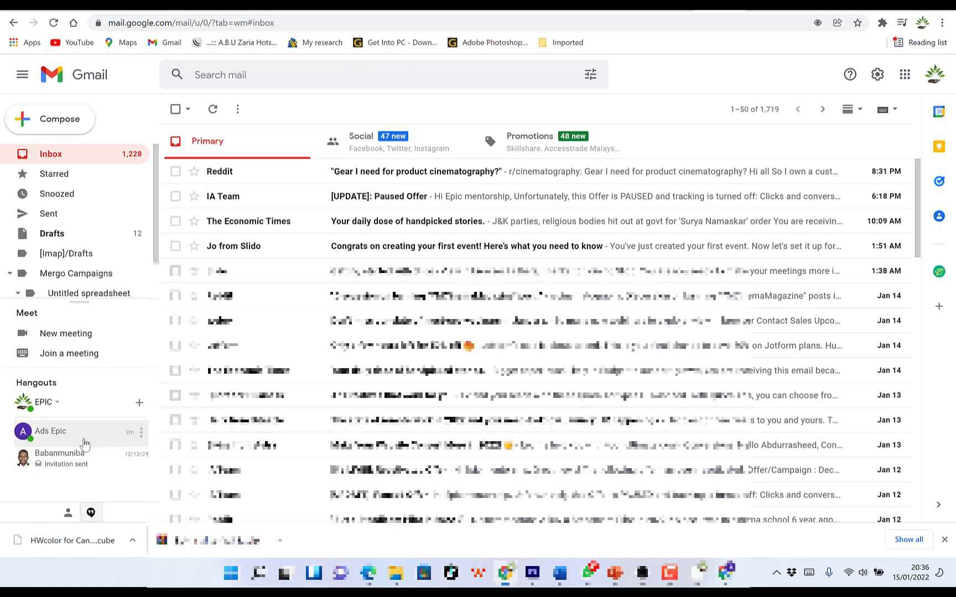
Step: Switch between the two Gmail windows and bring the larger Gmail inbox to the front
click(726, 580)
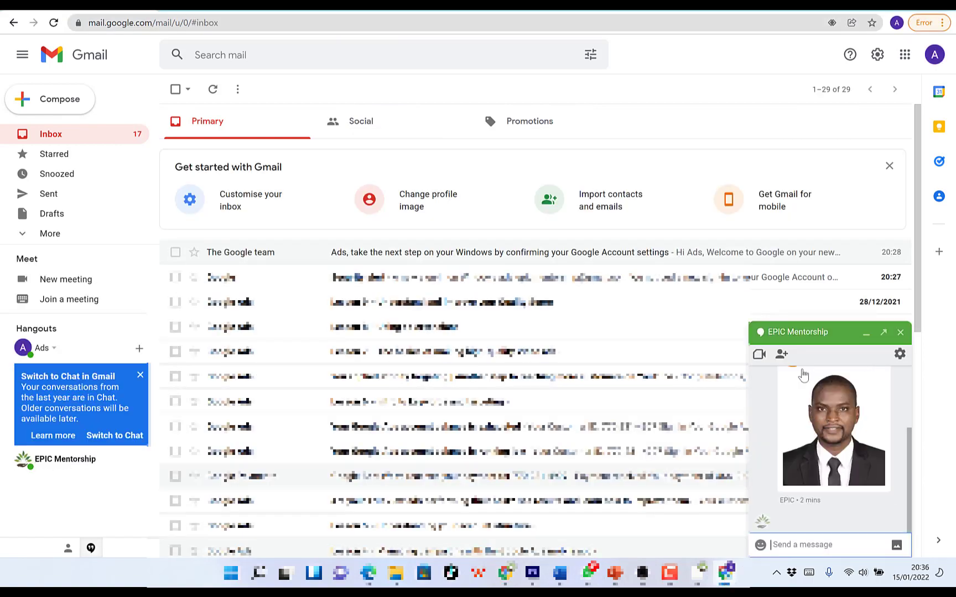
click(726, 580)
click(722, 578)
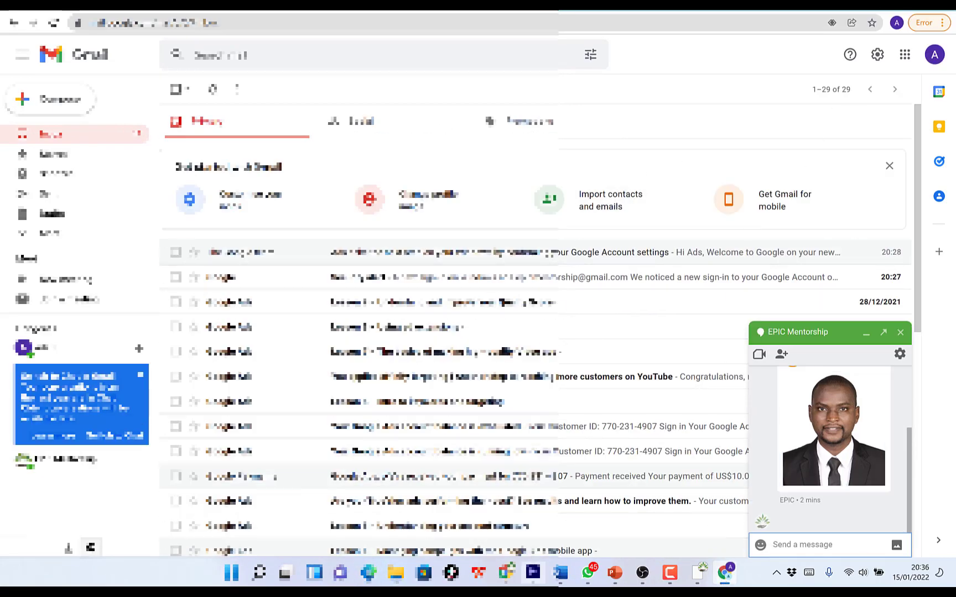
click(507, 573)
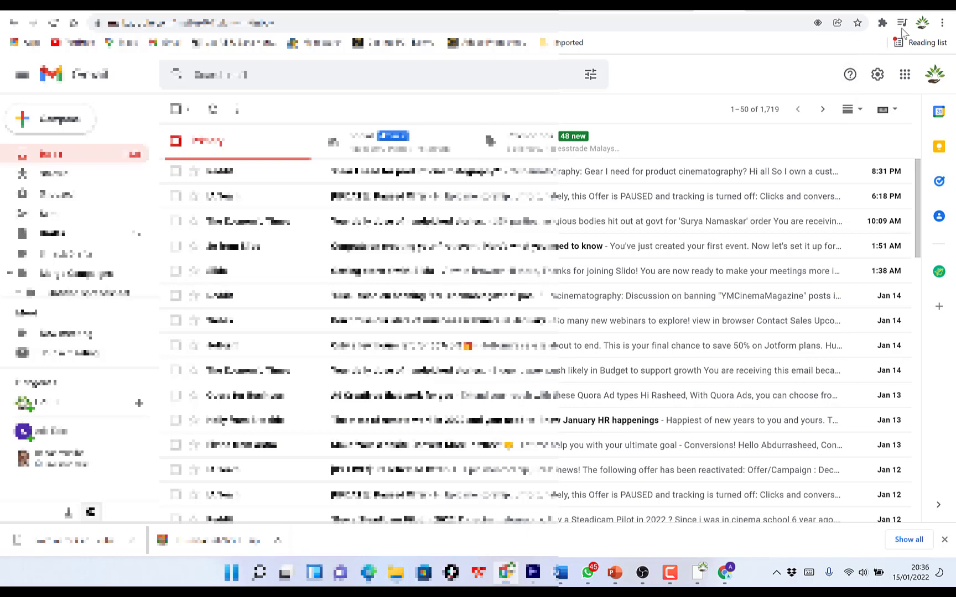
Step: Launch the Google Hangouts extension from Chrome, close its settings to view the chat, then return
click(942, 23)
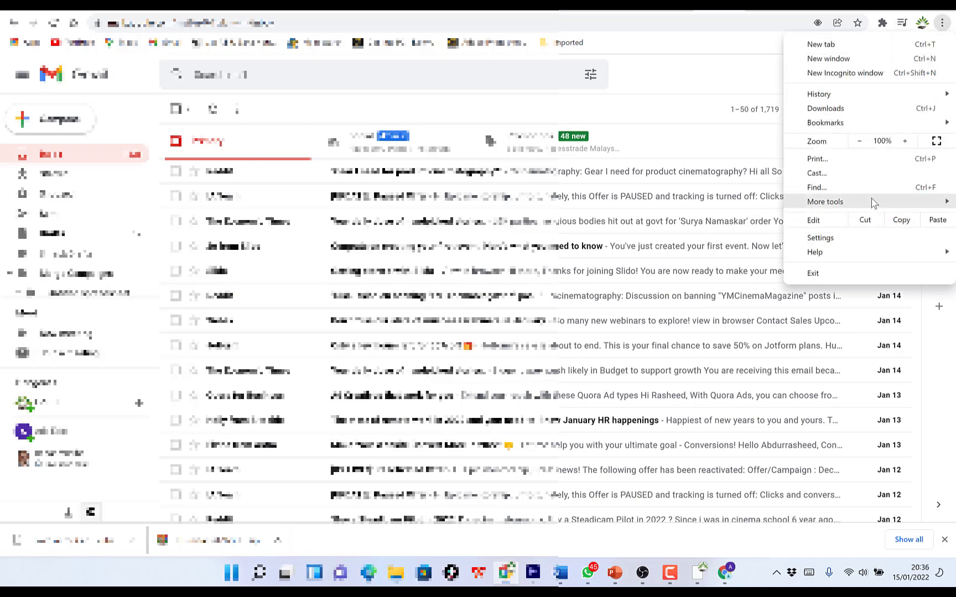
click(883, 23)
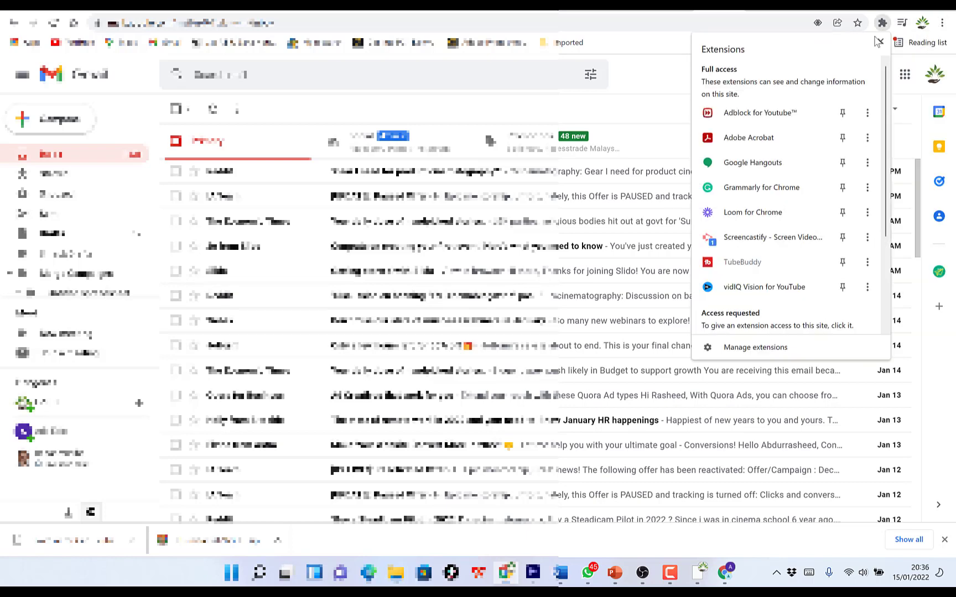
click(774, 164)
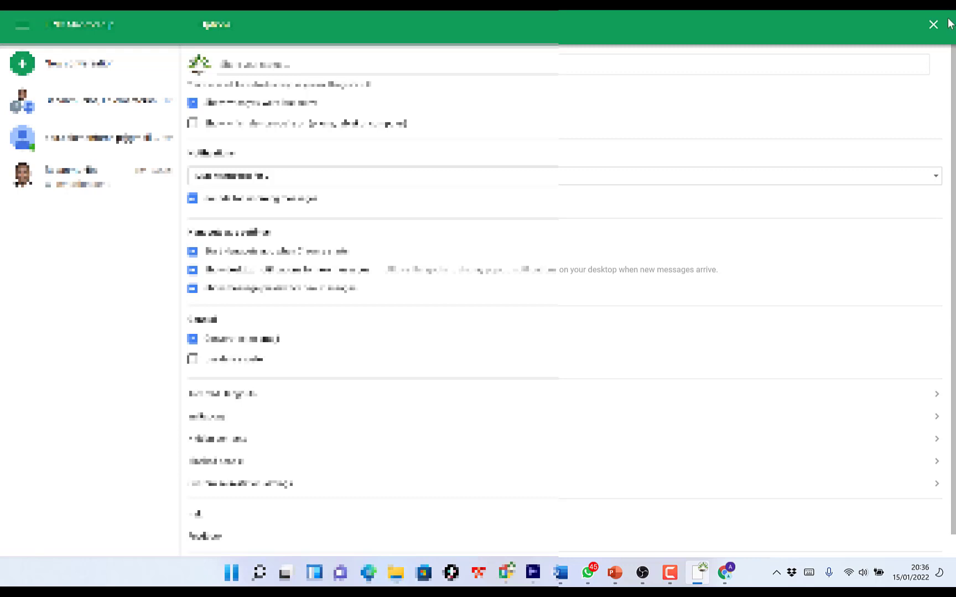
click(934, 26)
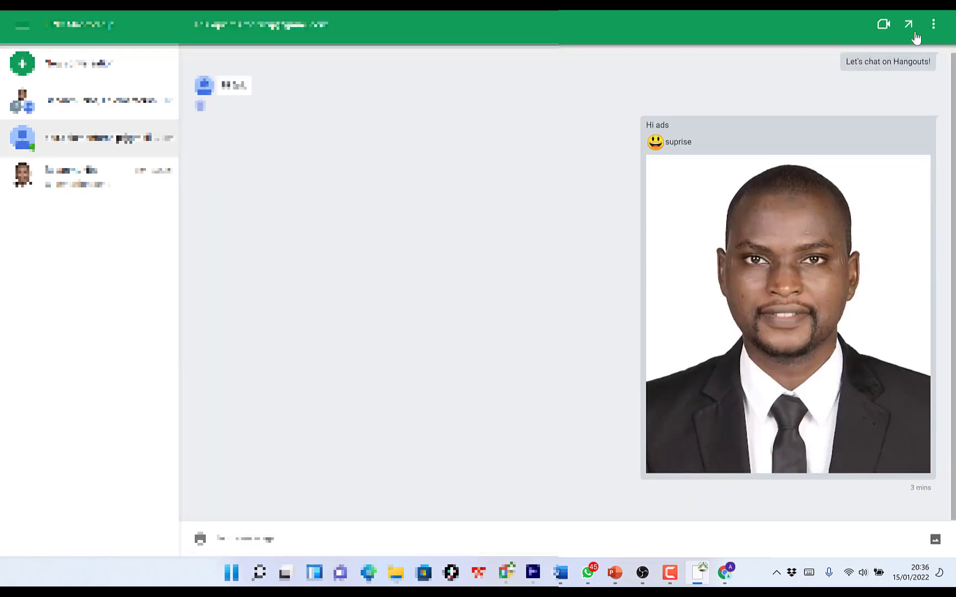
key(alt+Tab)
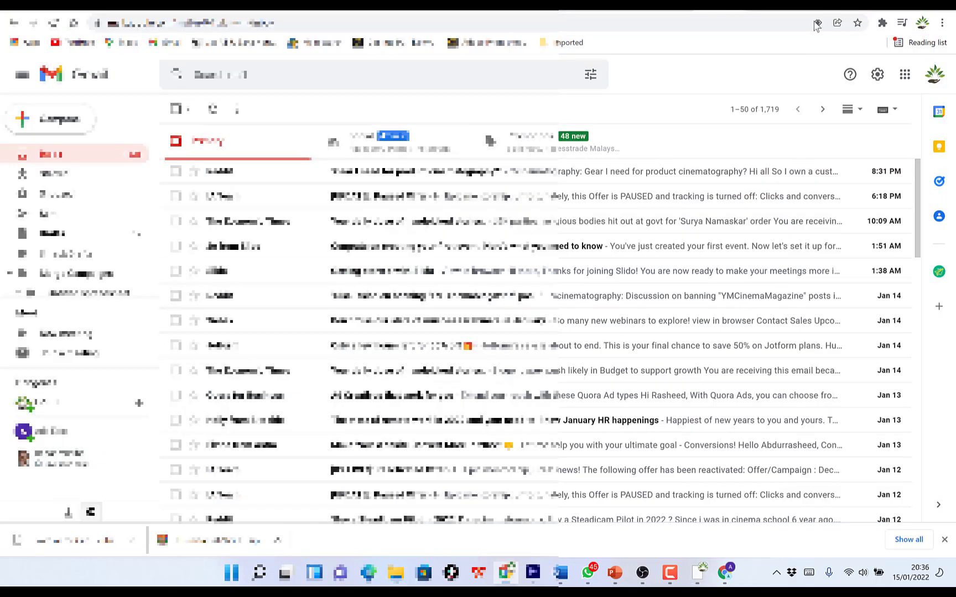
key(alt+Tab)
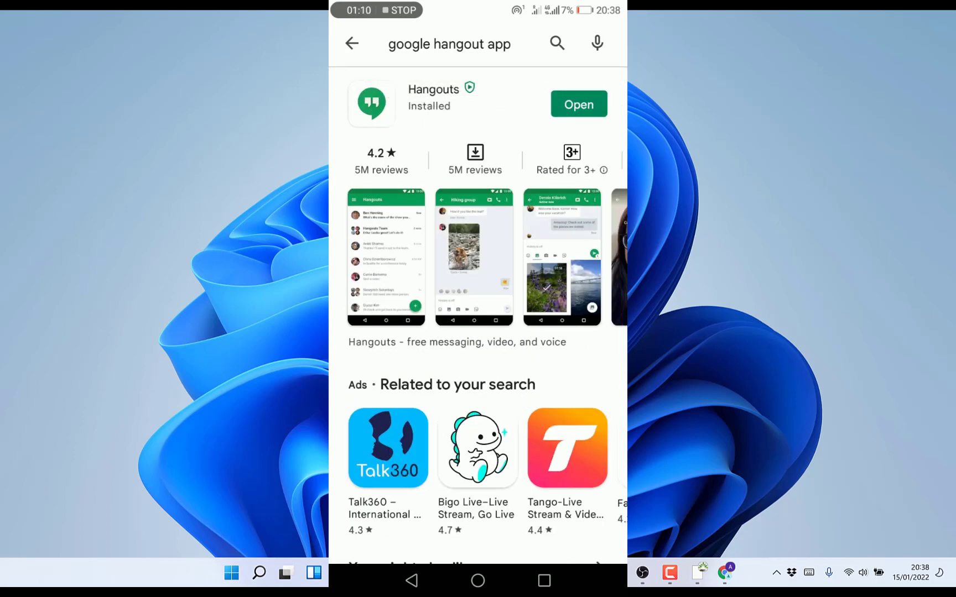
Step: Open the newly installed Hangouts app from Google Play Store
click(579, 104)
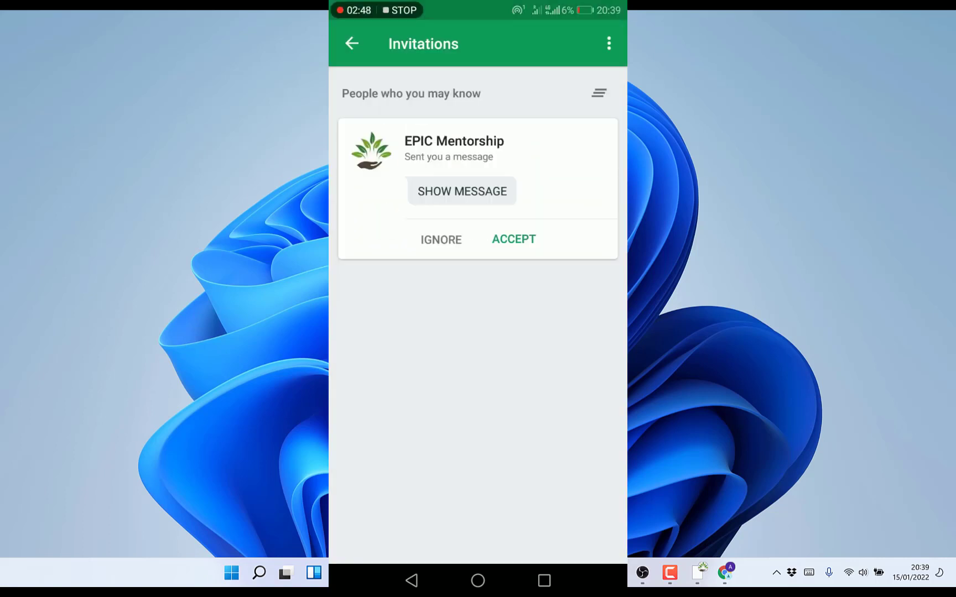
Step: Accept the EPIC Mentorship invitation and send the message 'Hi epic'
click(530, 242)
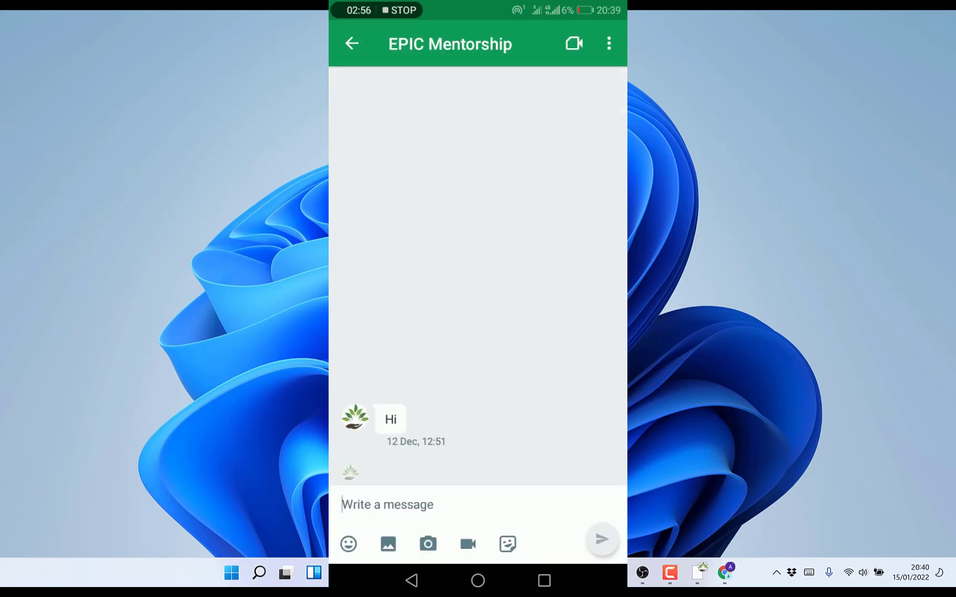
click(474, 505)
text(Hi)
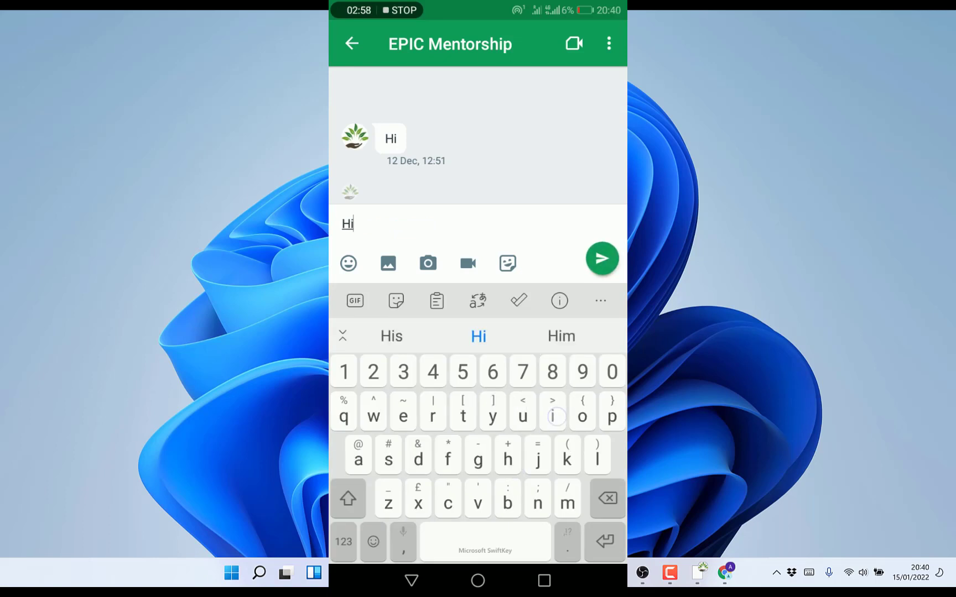
text( epi)
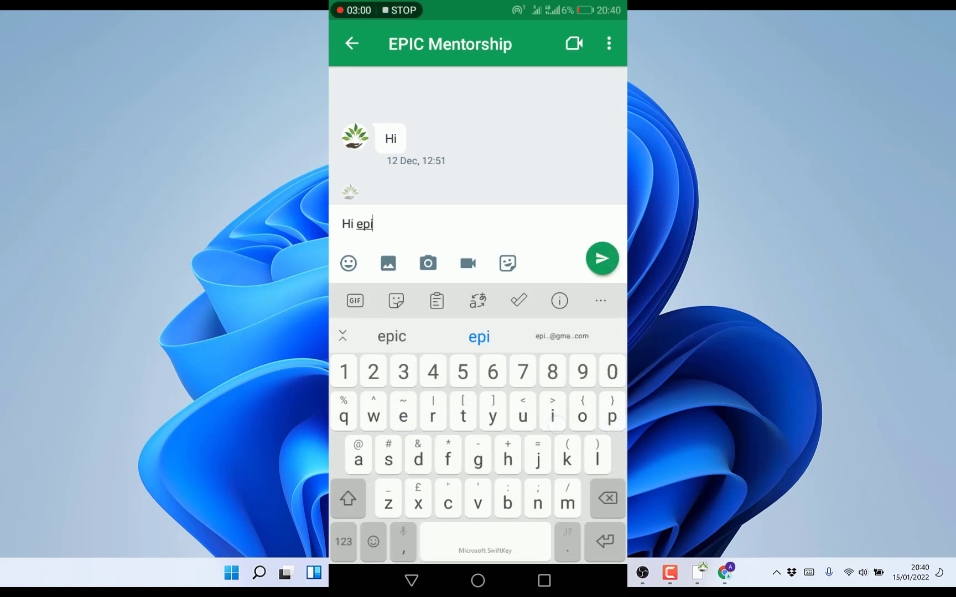
text(c)
click(602, 258)
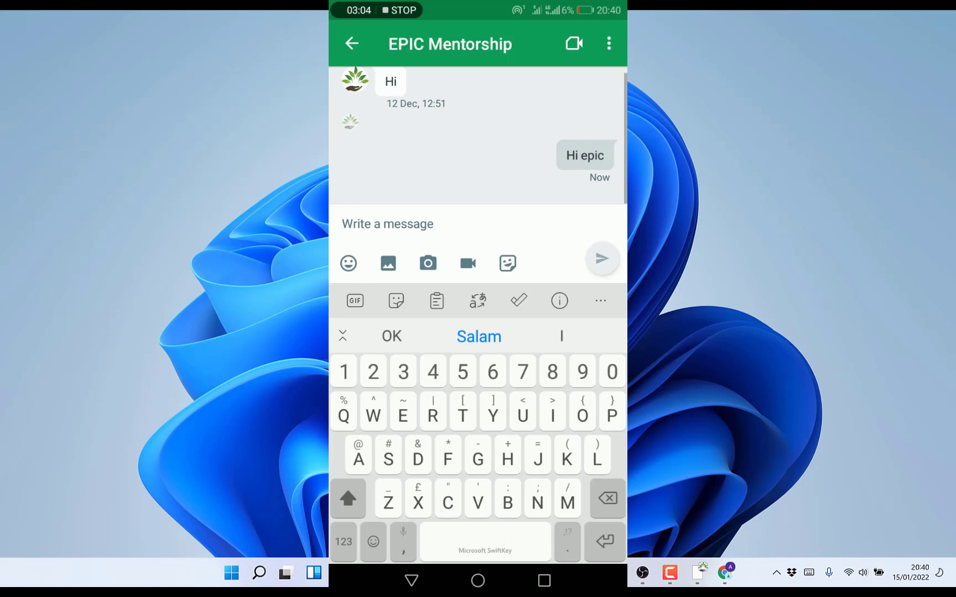
click(411, 580)
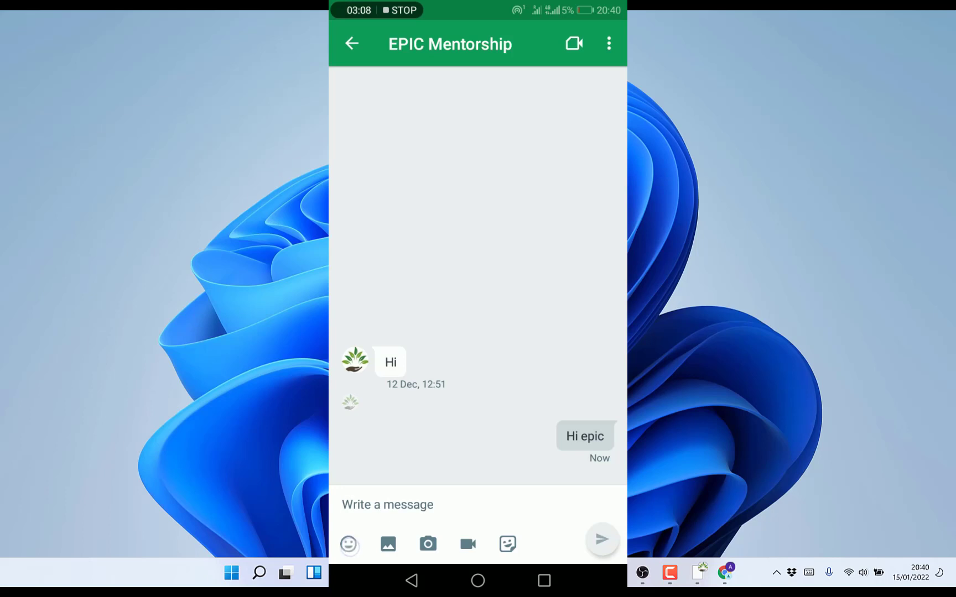
Step: Browse the smileys, objects, nature, travel and symbols emoji categories, then return to the keyboard
click(349, 544)
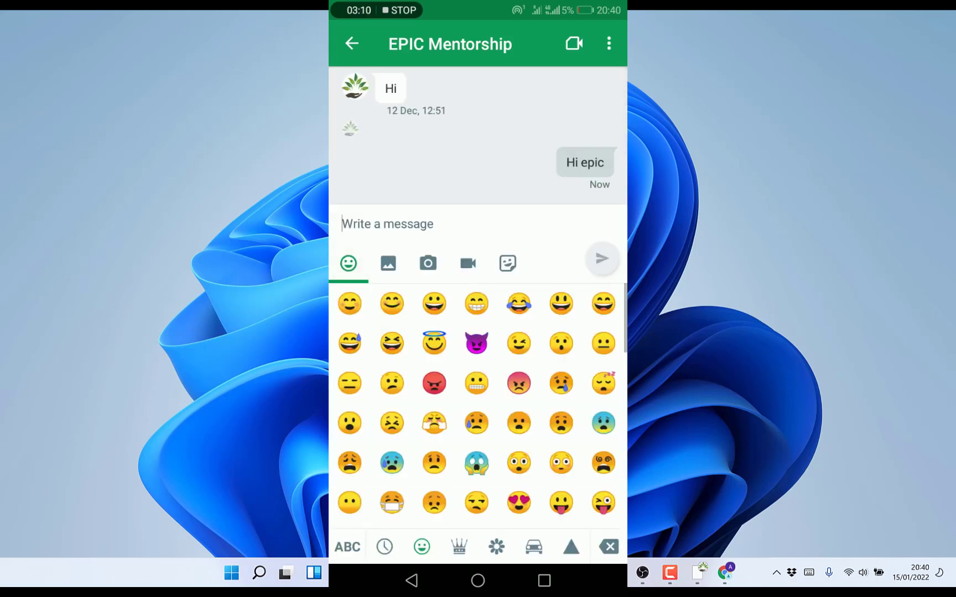
click(422, 547)
click(459, 547)
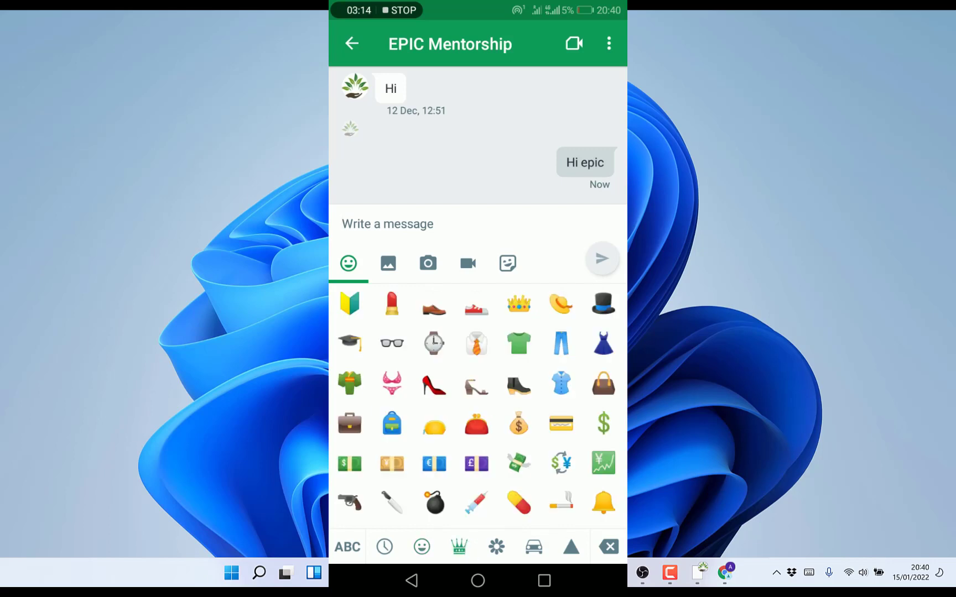
click(497, 547)
click(534, 547)
click(571, 547)
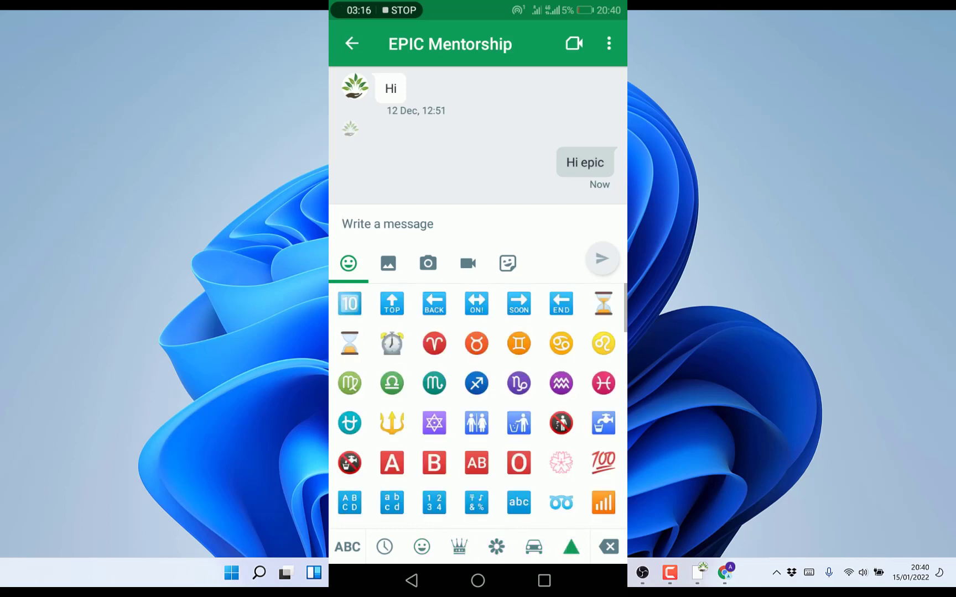
click(348, 547)
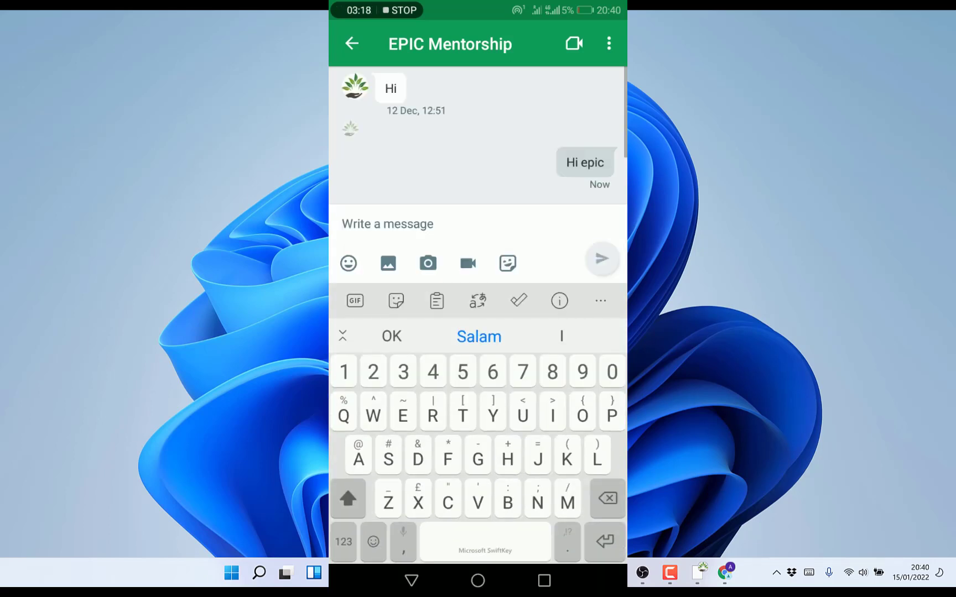
click(388, 264)
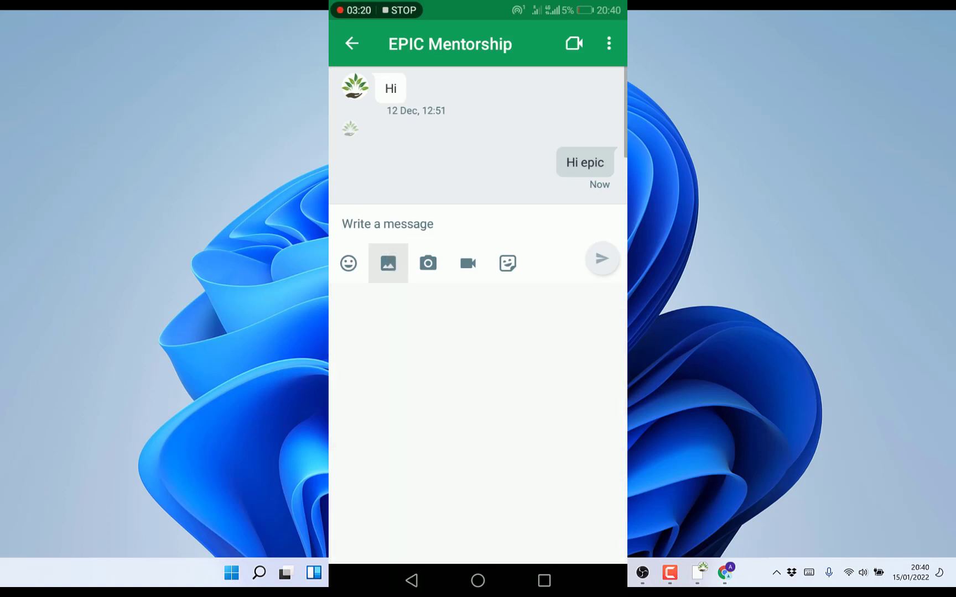
Step: Allow photo and camera access, dismiss the flash warning, and send a photo of the laptop screen
click(541, 333)
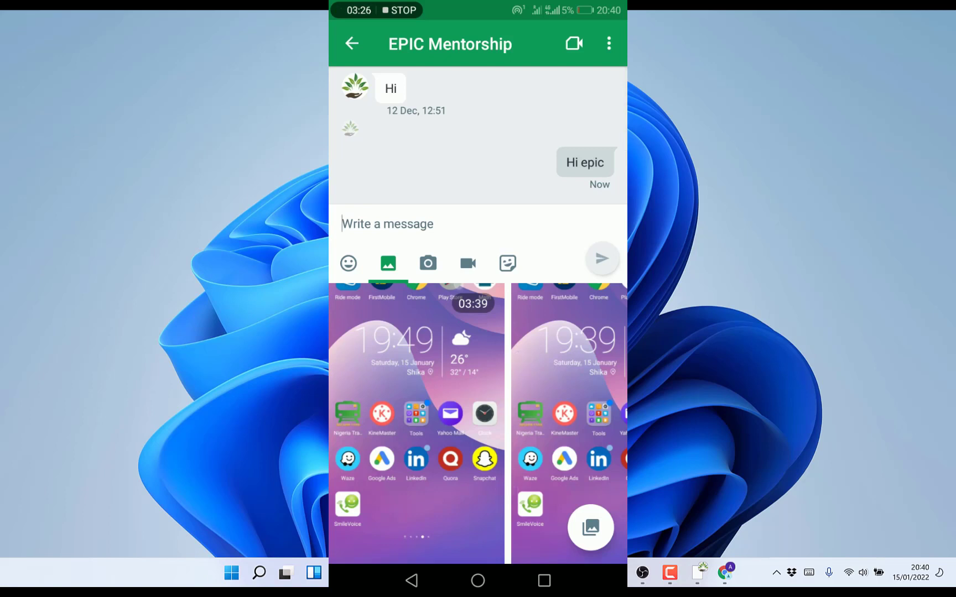
click(428, 264)
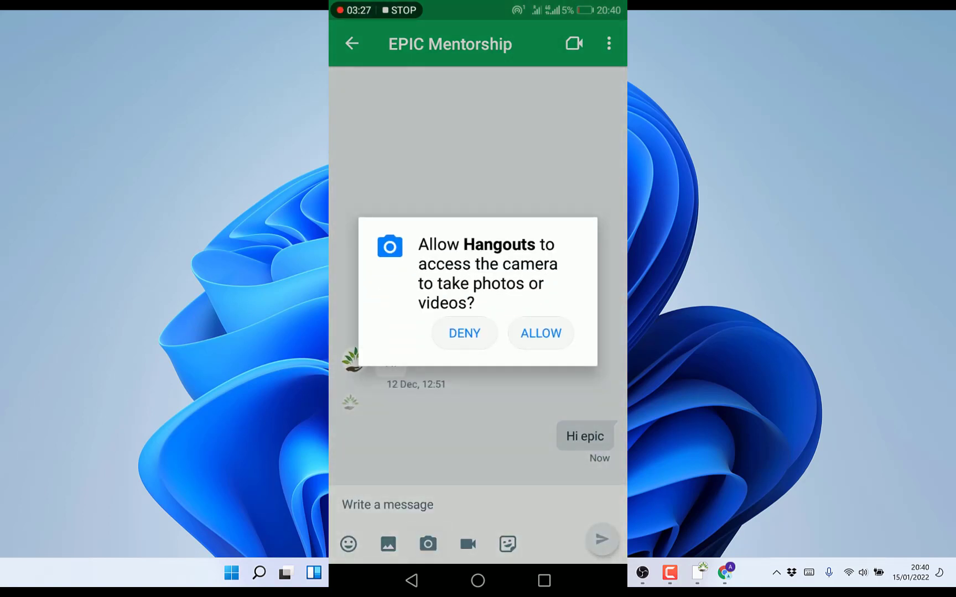
click(551, 335)
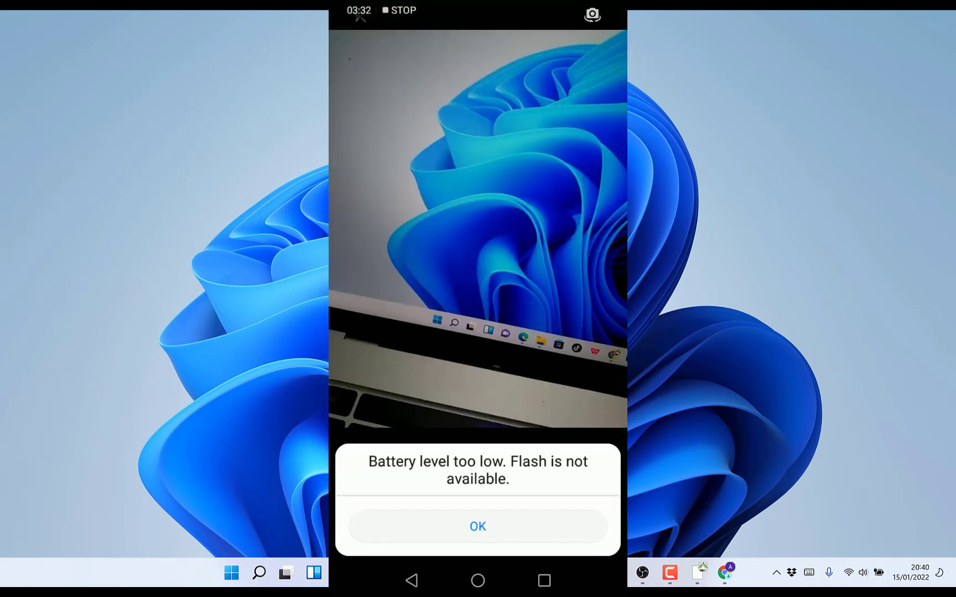
click(478, 525)
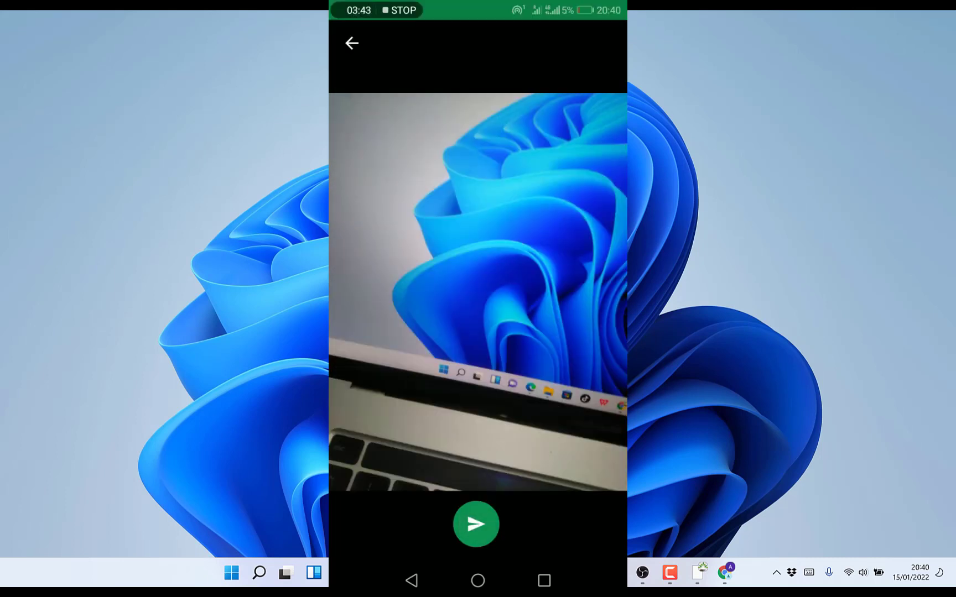
click(476, 523)
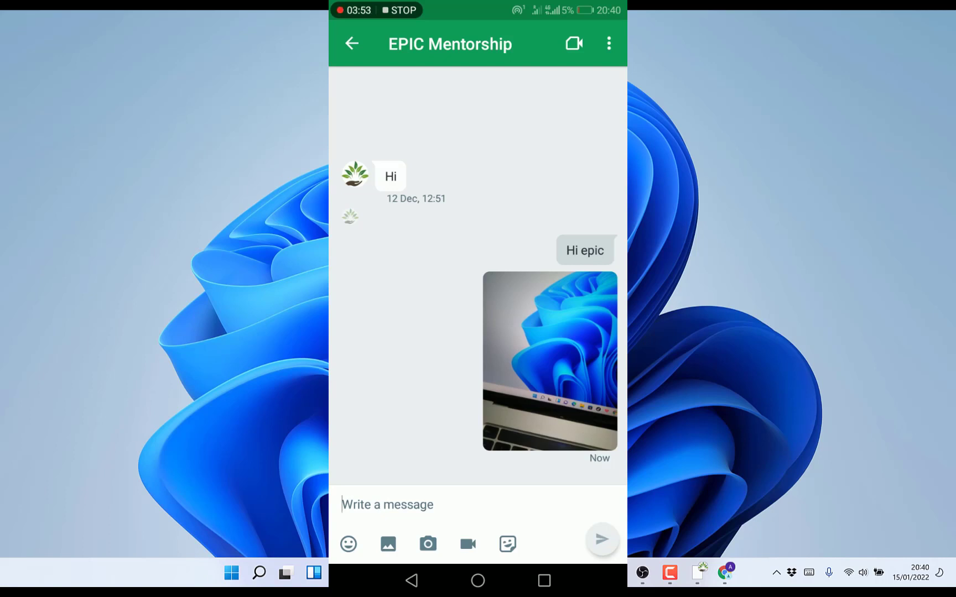
Step: Open and close the EPIC Mentorship chat's options, then swipe away the incoming chat notification
click(609, 43)
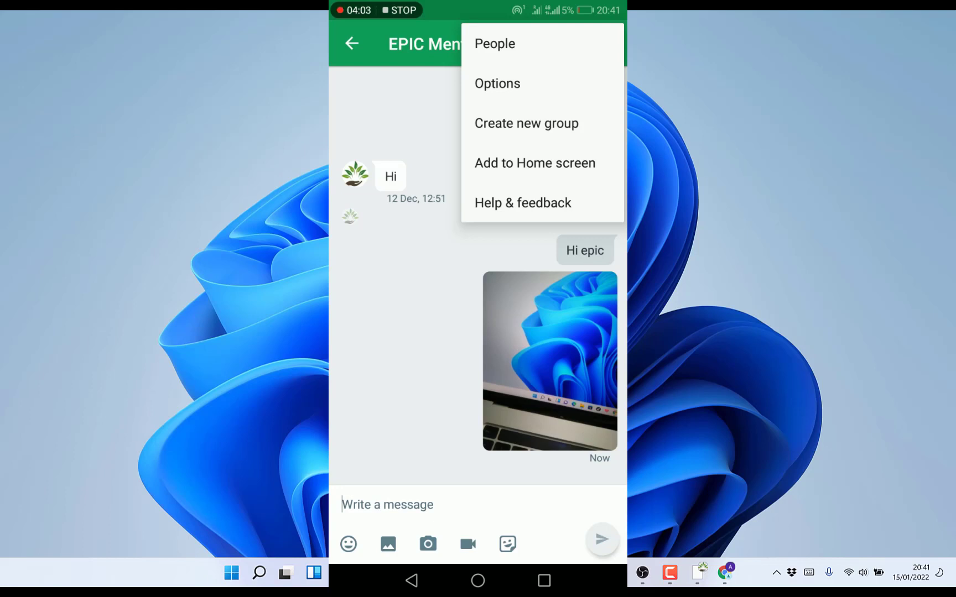
click(411, 579)
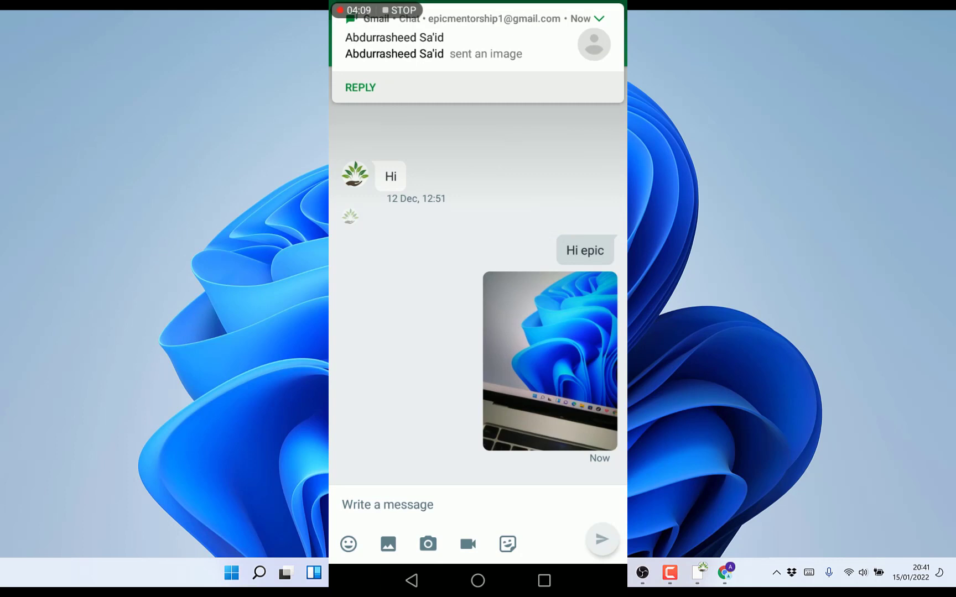
drag(531, 44, 546, 44)
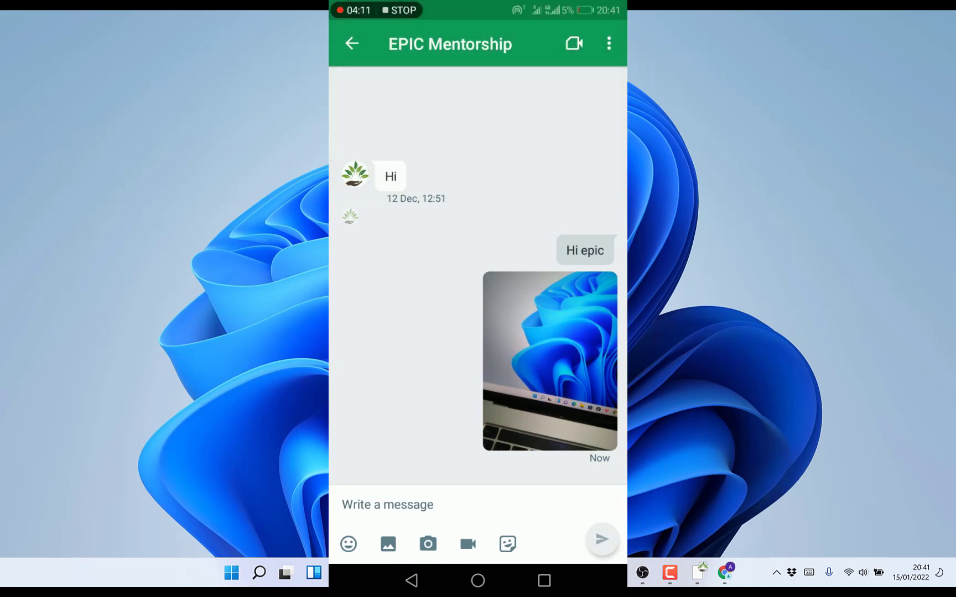